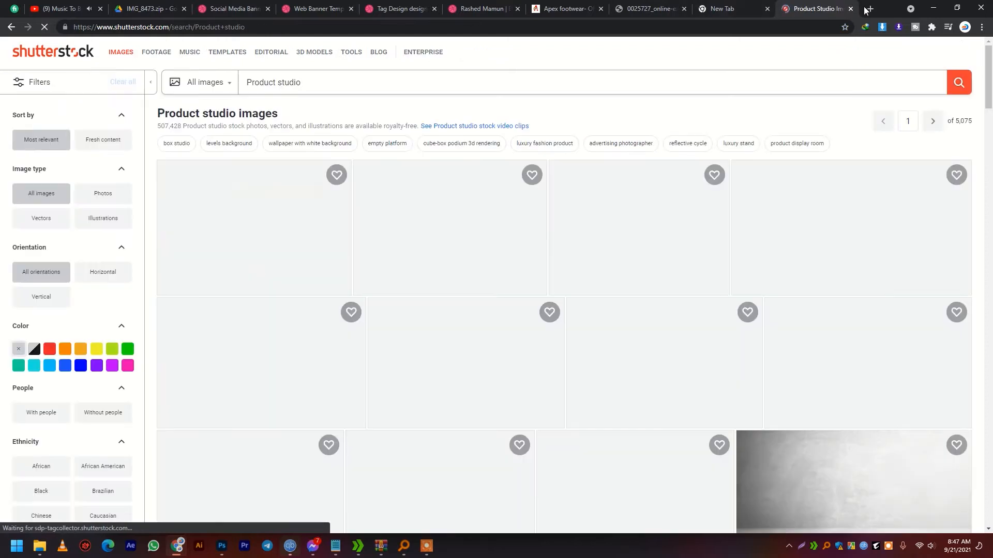
- Open the nohat.cc website in a new browser tab
{"action": "left_click", "coordinate": [870, 9]}
{"action": "type", "text": "no"}
{"action": "key", "text": "Return"}
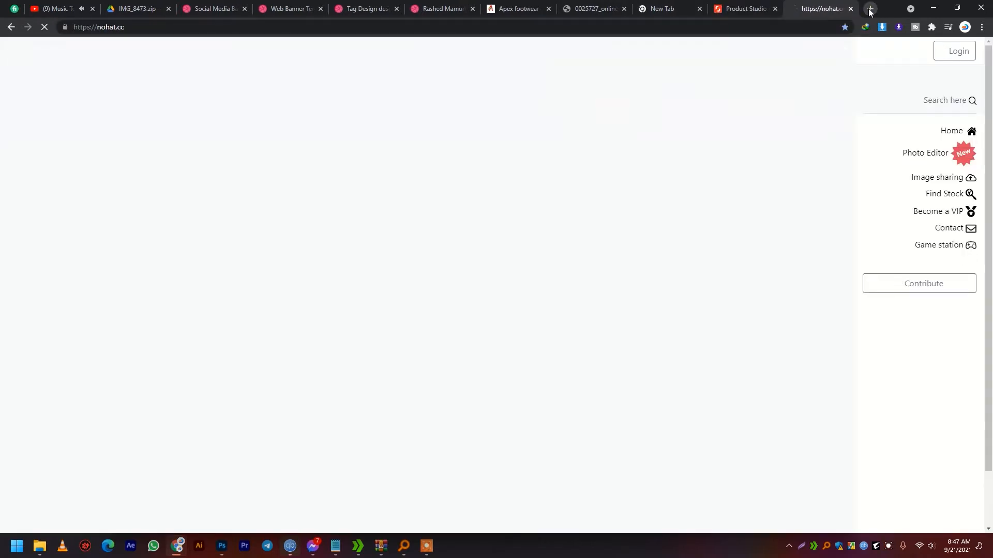
{"action": "left_click", "coordinate": [717, 34]}
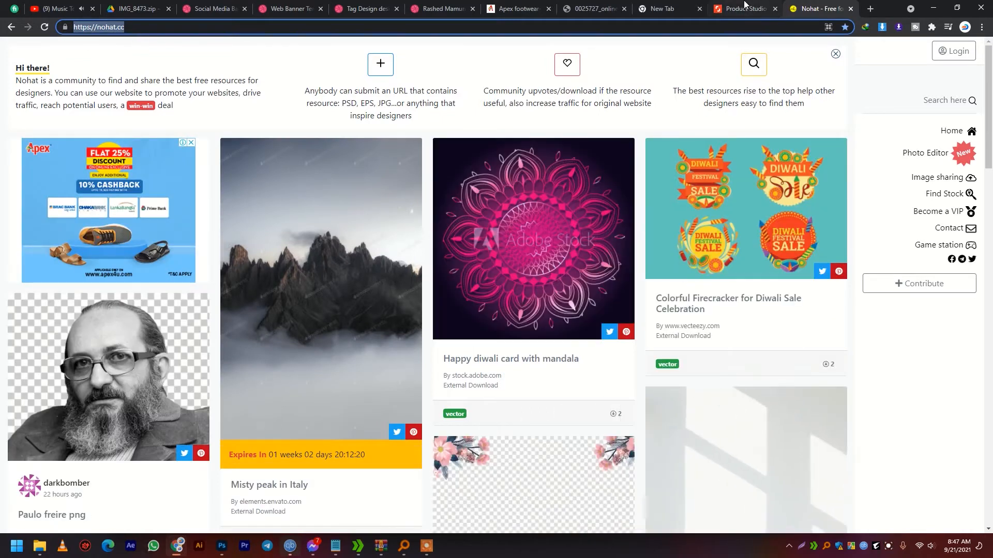
- Browse the Shutterstock "Product studio" results and open the empty pink background with a white base
{"action": "left_click", "coordinate": [744, 6]}
{"action": "scroll", "coordinate": [408, 429], "scroll_direction": "down", "scroll_amount": 3}
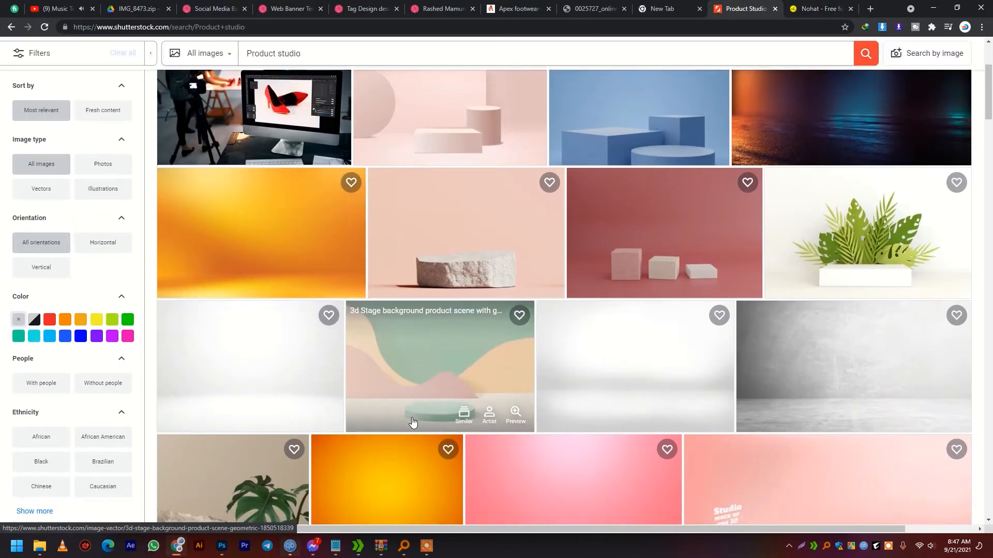
{"action": "scroll", "coordinate": [412, 423], "scroll_direction": "down", "scroll_amount": 3}
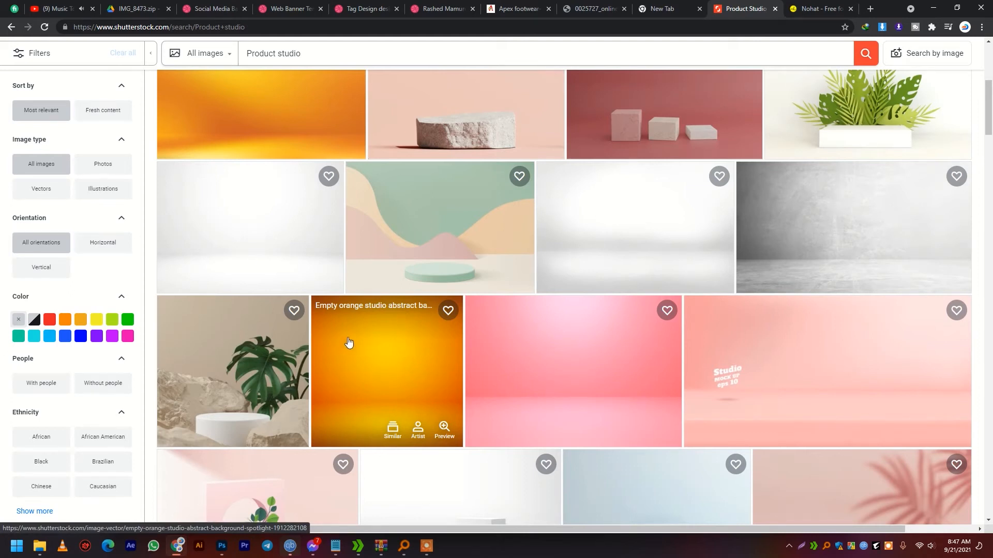
{"action": "scroll", "coordinate": [353, 332], "scroll_direction": "down", "scroll_amount": 3}
{"action": "scroll", "coordinate": [353, 332], "scroll_direction": "up", "scroll_amount": 3}
{"action": "scroll", "coordinate": [354, 332], "scroll_direction": "down", "scroll_amount": 10}
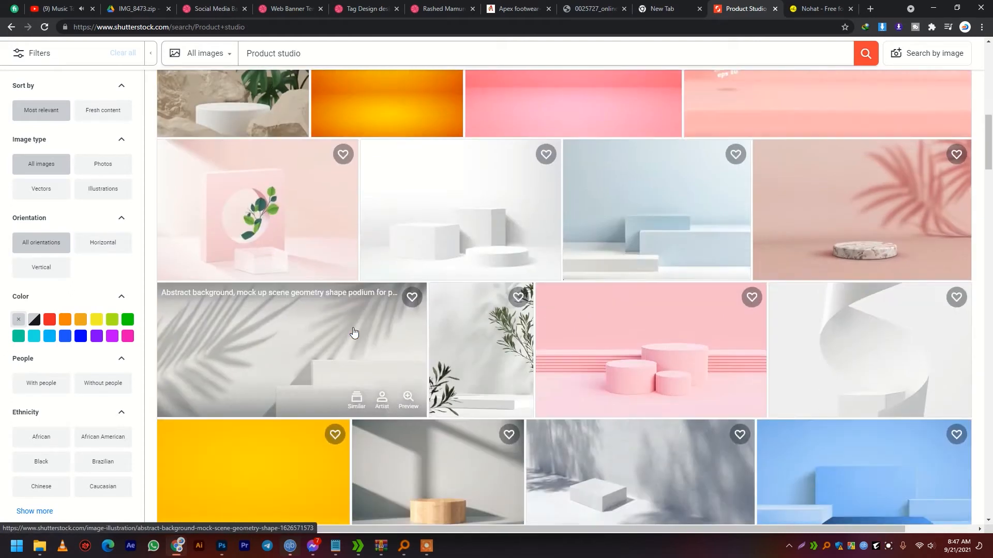
{"action": "scroll", "coordinate": [354, 332], "scroll_direction": "down", "scroll_amount": 12}
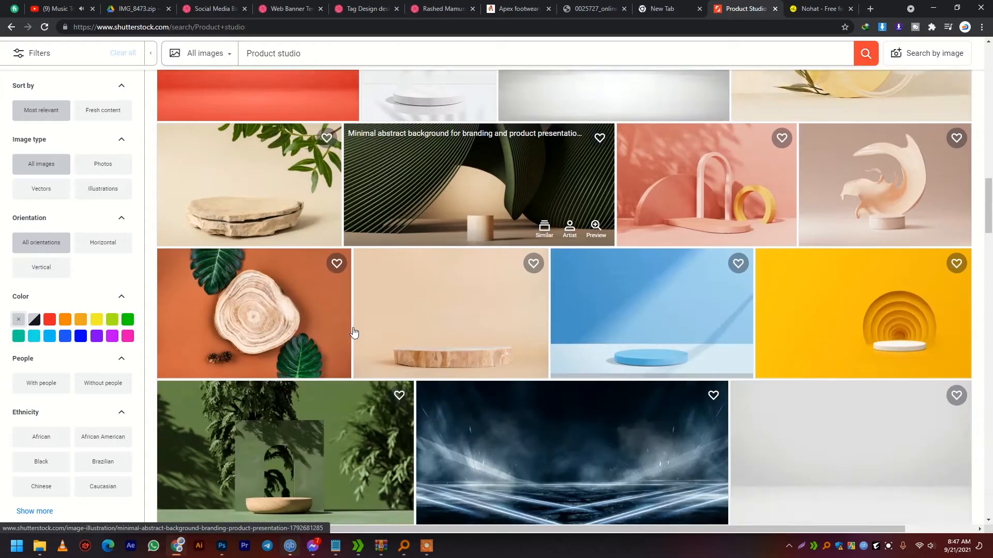
{"action": "scroll", "coordinate": [354, 332], "scroll_direction": "up", "scroll_amount": 3}
{"action": "scroll", "coordinate": [354, 332], "scroll_direction": "down", "scroll_amount": 6}
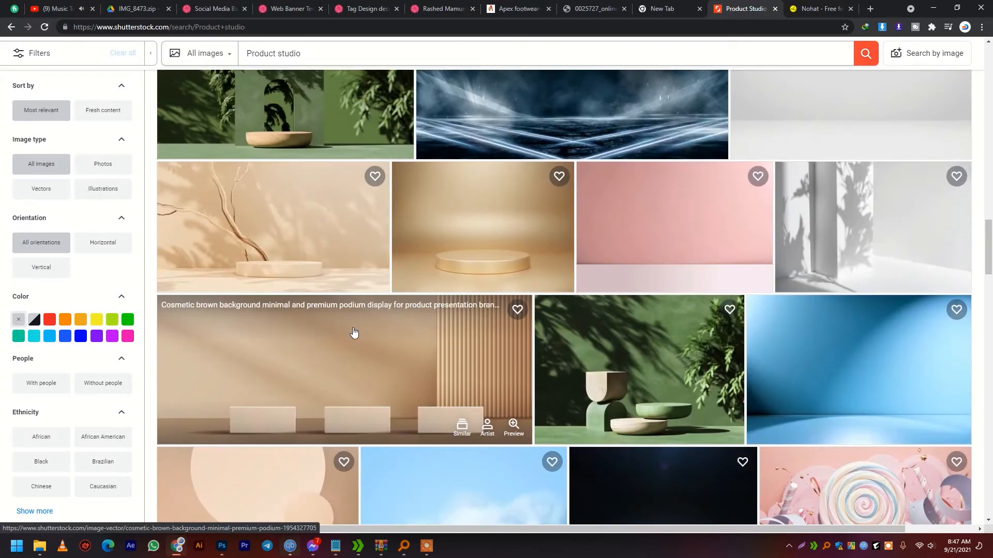
{"action": "left_click", "coordinate": [709, 237]}
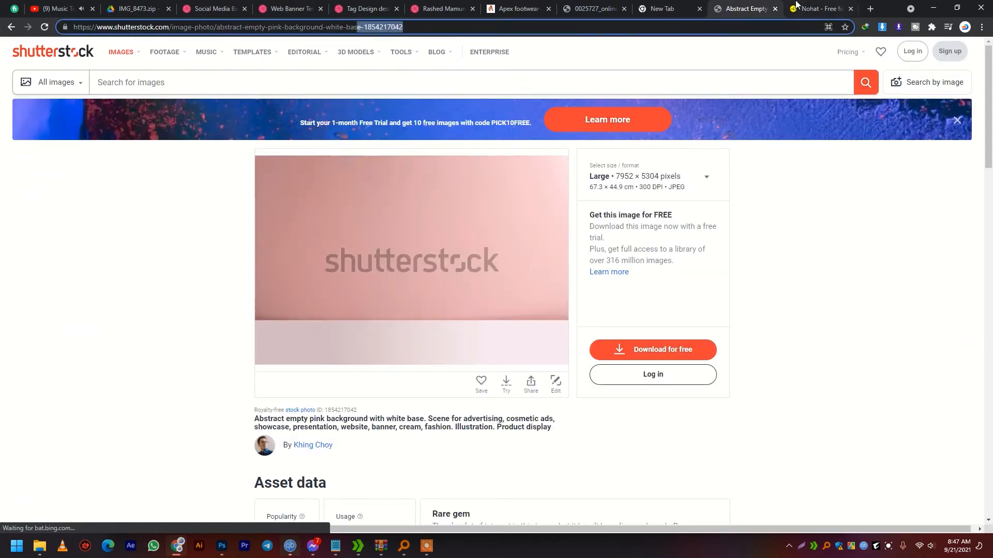
- Go to Nohat's Find Stock tool and dismiss the ad
{"action": "key", "text": "ctrl+Tab"}
{"action": "left_click", "coordinate": [942, 195]}
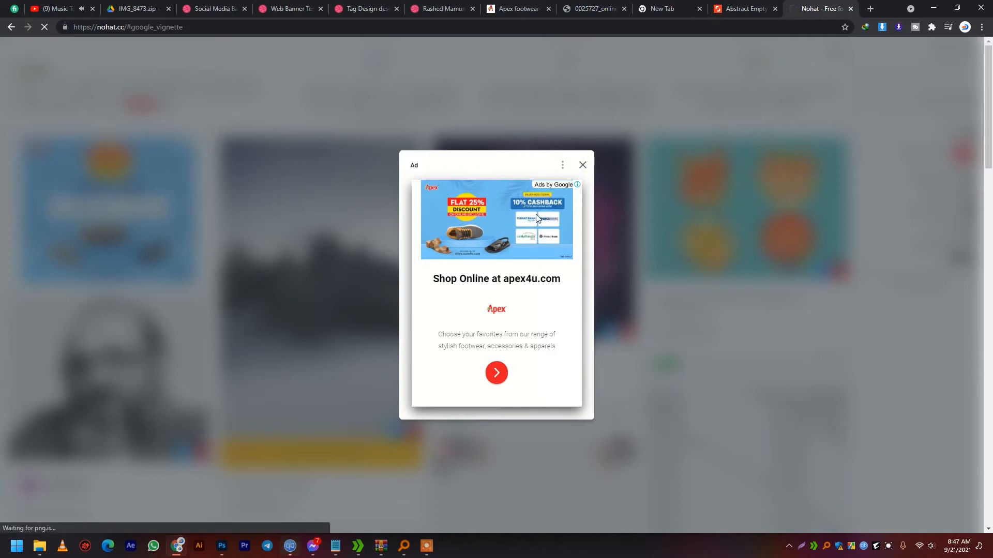
{"action": "left_click", "coordinate": [583, 165]}
- Search Find Stock using the complete Shutterstock page address of the pink background image
{"action": "left_click", "coordinate": [491, 249]}
{"action": "key", "text": "ctrl+v"}
{"action": "key", "text": "ctrl+a"}
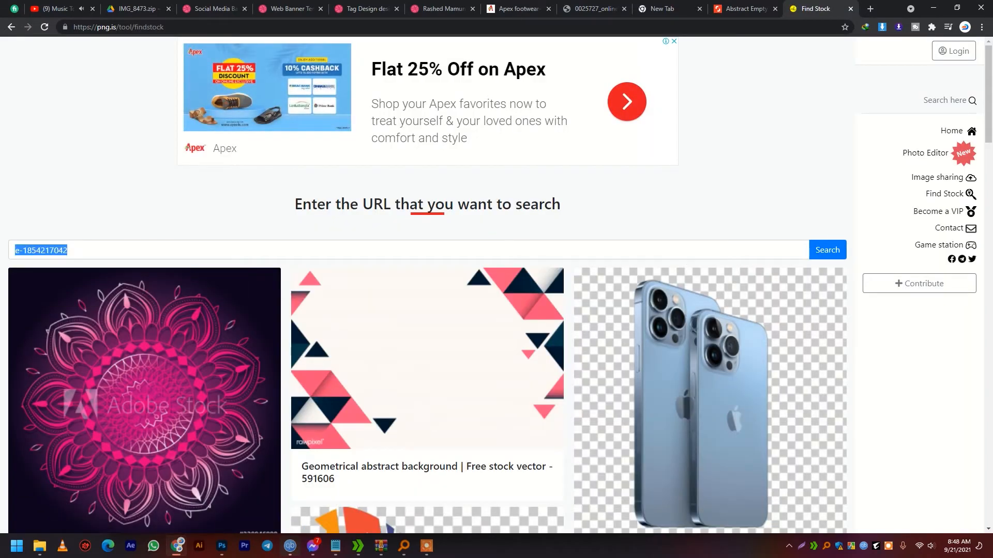
{"action": "left_click", "coordinate": [721, 5]}
{"action": "left_click", "coordinate": [476, 30]}
{"action": "key", "text": "ctrl+c"}
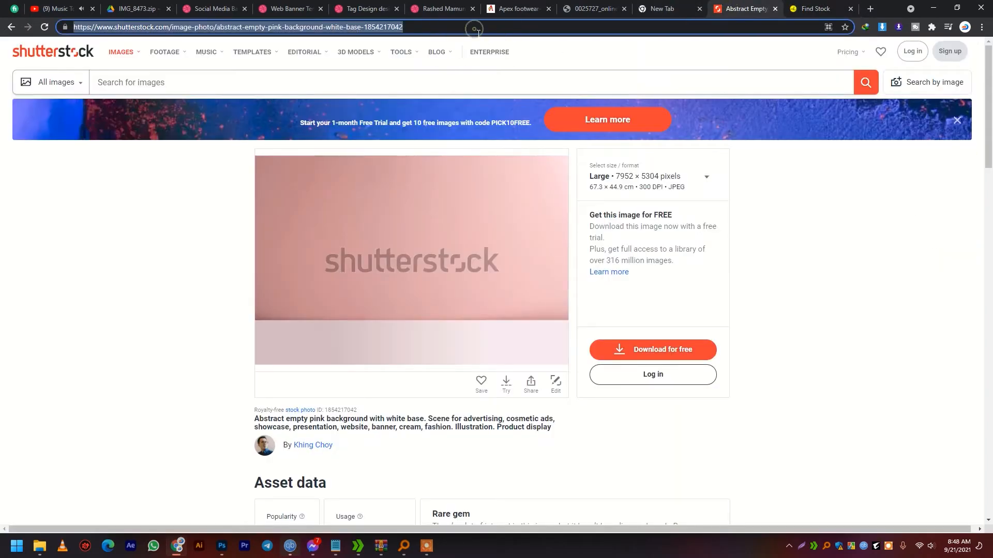
{"action": "left_click", "coordinate": [823, 7]}
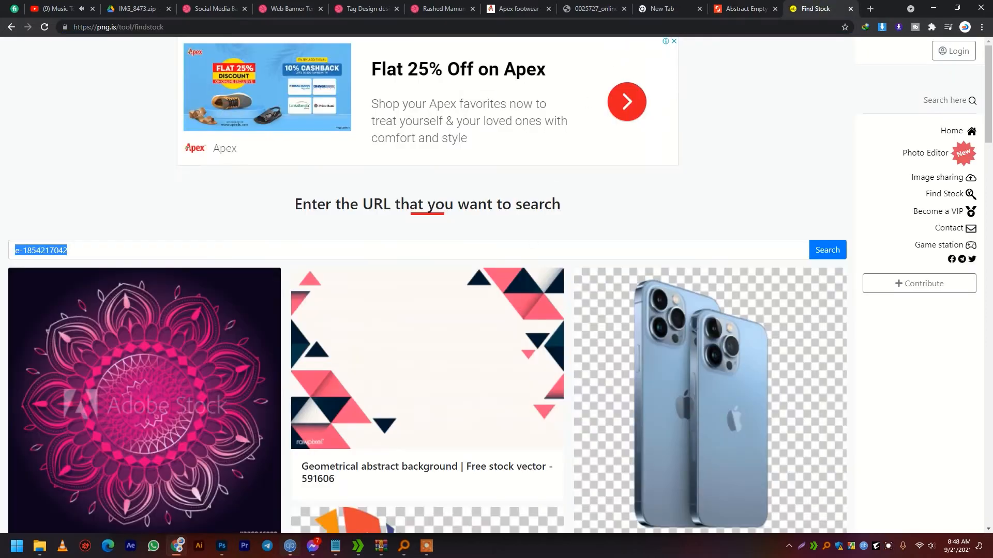
{"action": "key", "text": "ctrl+v"}
{"action": "left_click", "coordinate": [840, 260]}
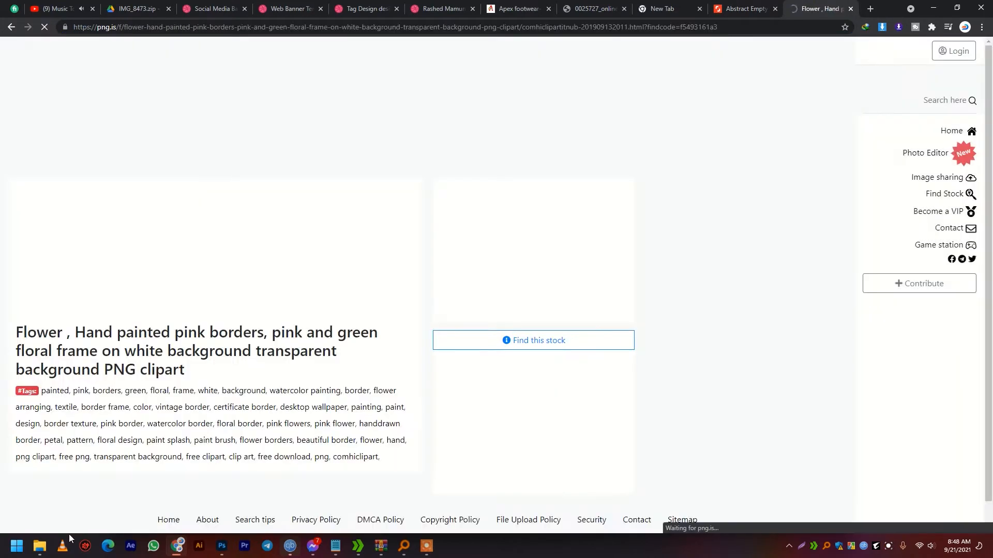
- Launch SwordSoft Mousetrack and check its keystroke settings before minimizing its window
{"action": "key", "text": "super"}
{"action": "right_click", "coordinate": [15, 549]}
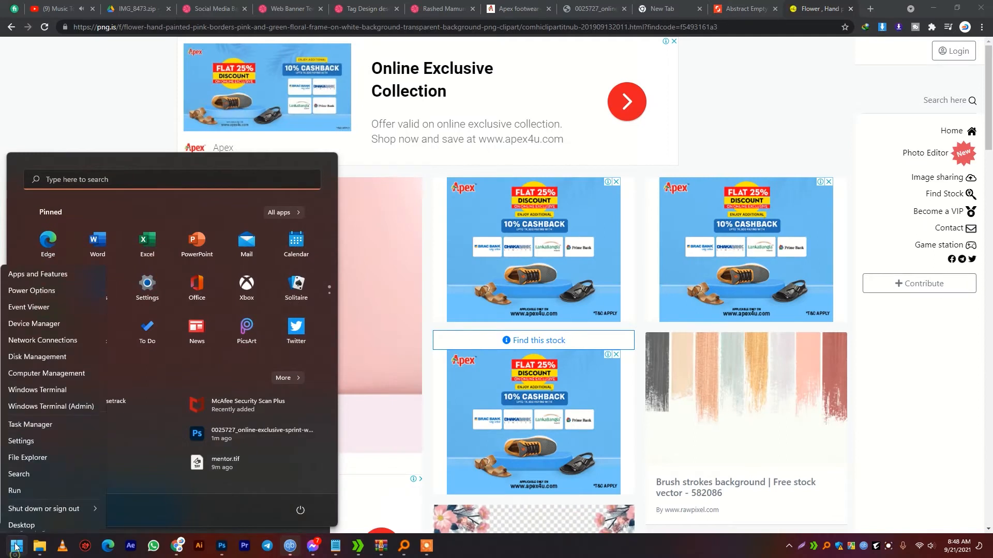
{"action": "left_click", "coordinate": [40, 468]}
{"action": "type", "text": "swordsoft mousetrack"}
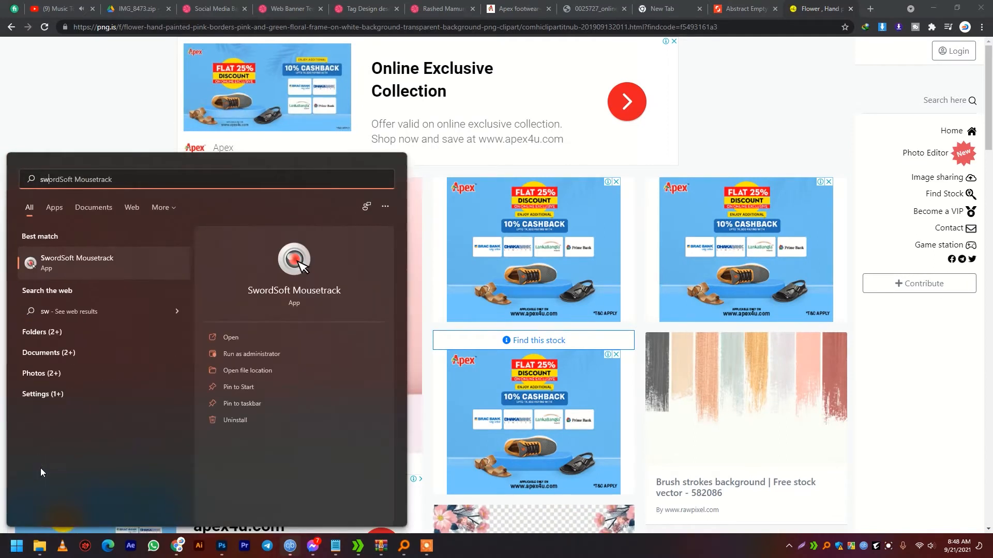
{"action": "key", "text": "Return"}
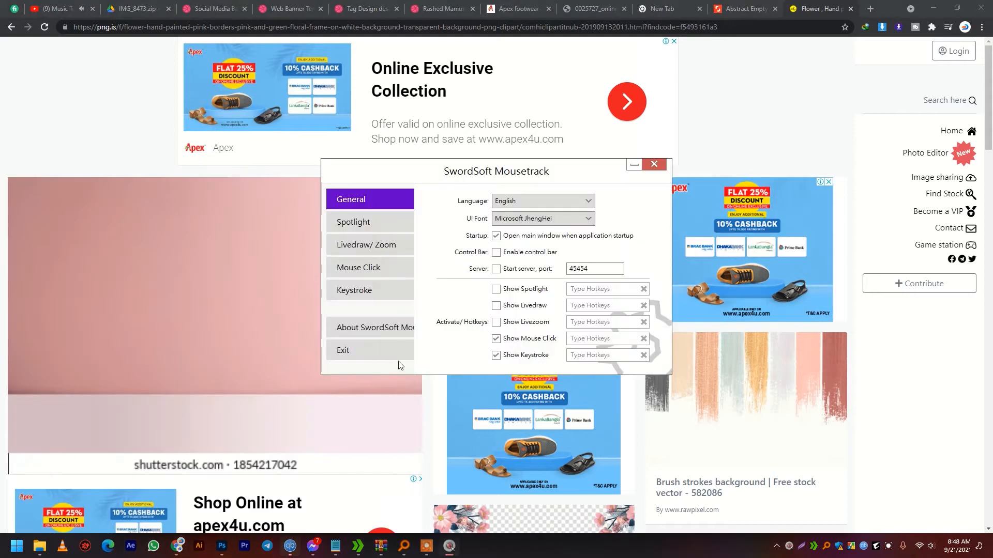
{"action": "left_click", "coordinate": [377, 290]}
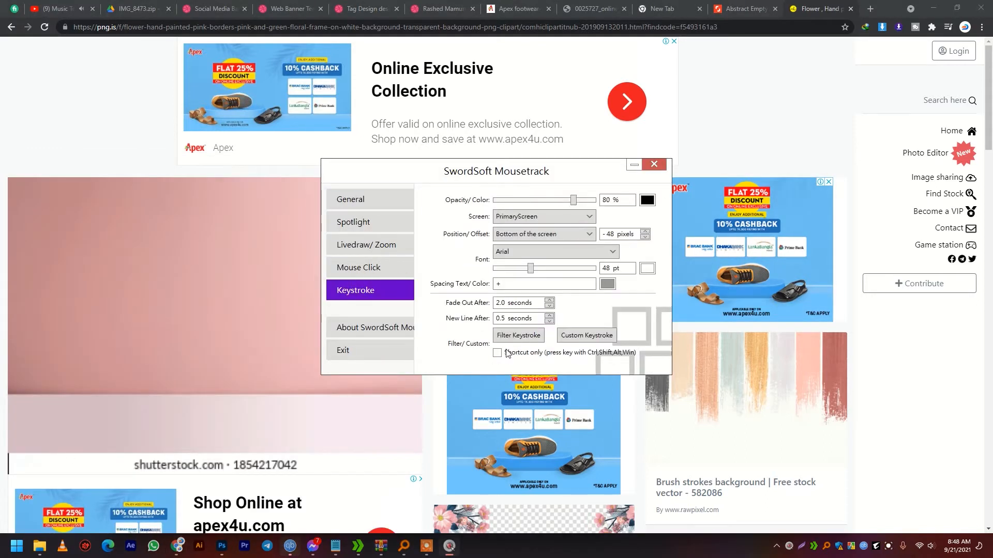
{"action": "left_click", "coordinate": [632, 167]}
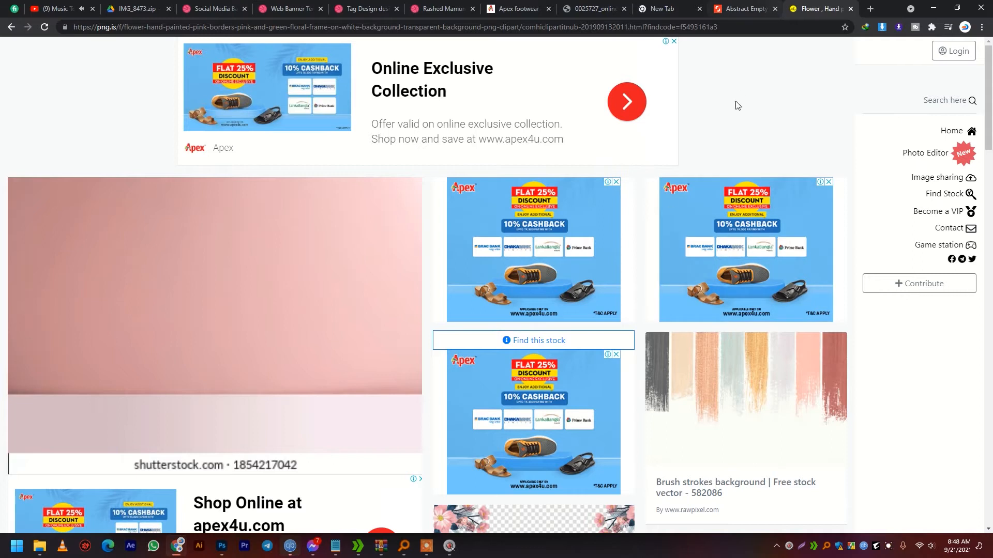
- Follow the found stock link past the ad page, blocking notifications, and copy the full-size pink background image
{"action": "left_click", "coordinate": [574, 340]}
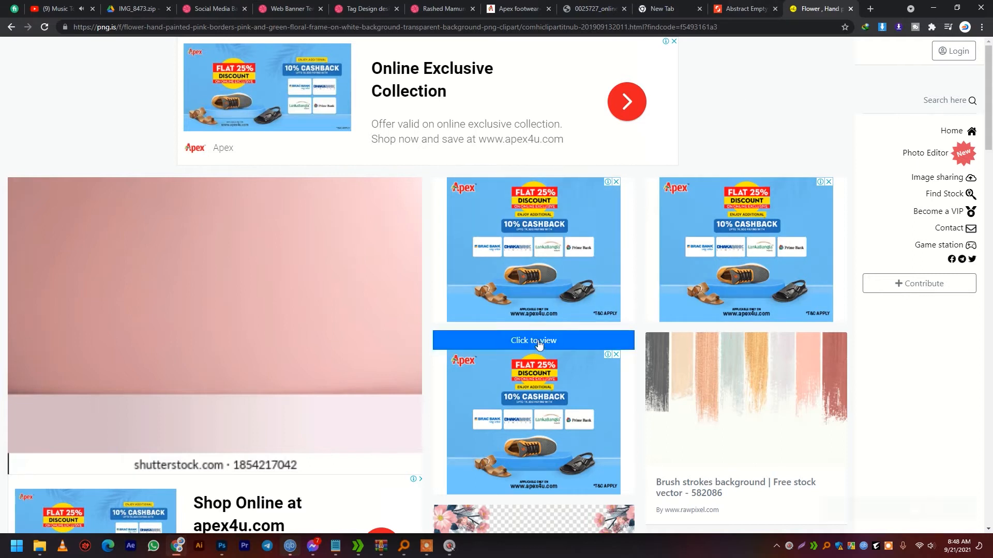
{"action": "left_click", "coordinate": [580, 341]}
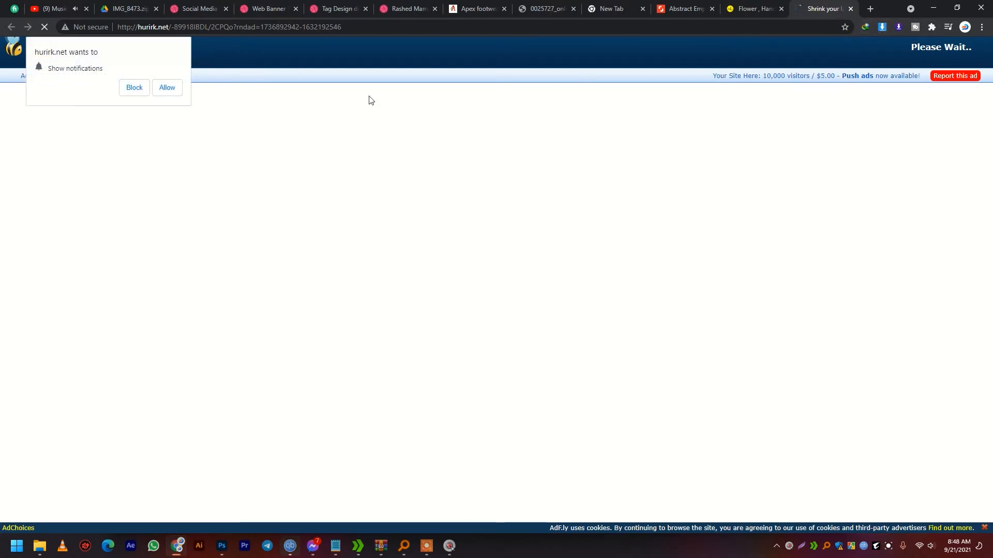
{"action": "left_click", "coordinate": [135, 87]}
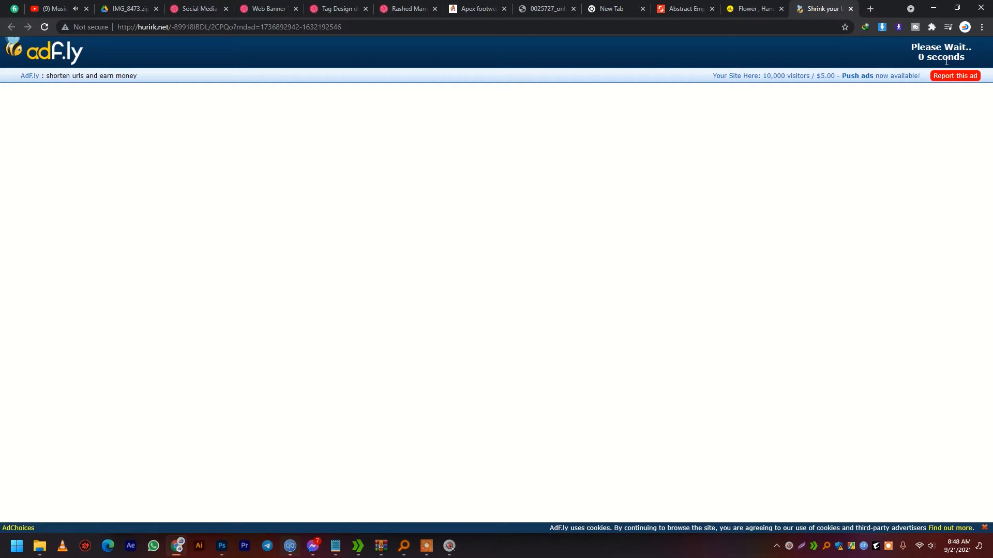
{"action": "left_click", "coordinate": [941, 54]}
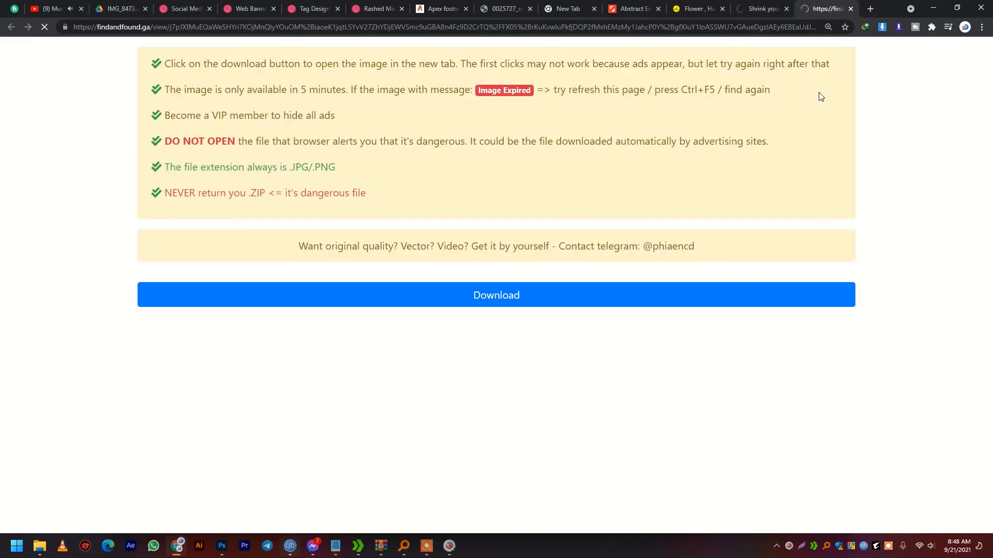
{"action": "left_click", "coordinate": [588, 292]}
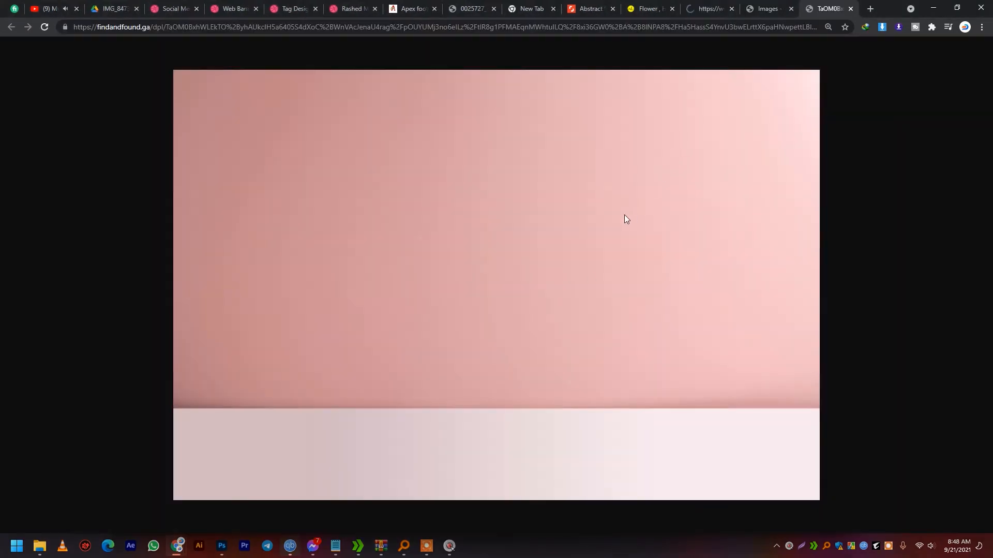
{"action": "right_click", "coordinate": [625, 215]}
{"action": "left_click", "coordinate": [664, 246]}
- Switch to Photoshop and create a 2000 × 2400 px document at 300 ppi, cancelling the unwanted zip download
{"action": "left_click", "coordinate": [229, 548]}
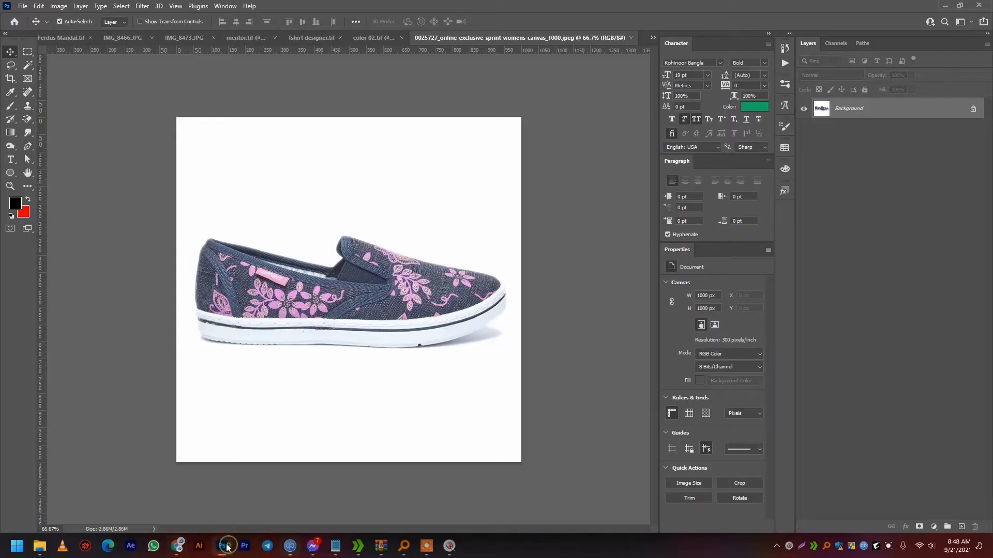
{"action": "key", "text": "ctrl+n"}
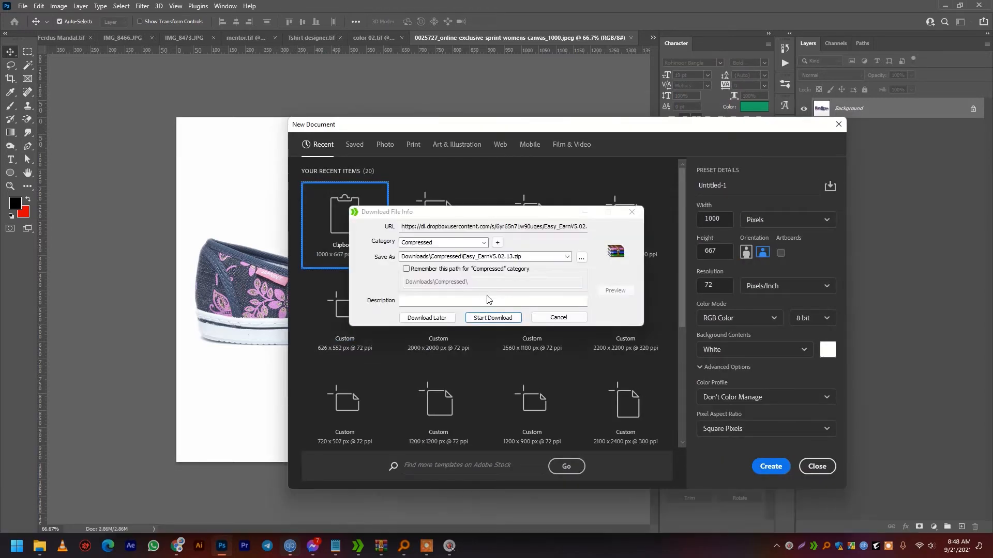
{"action": "left_click", "coordinate": [558, 318]}
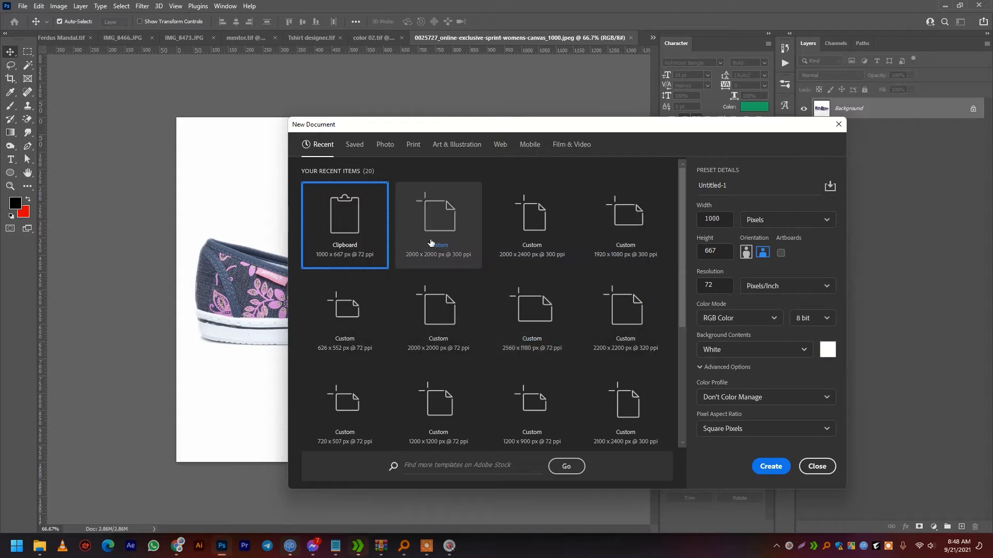
{"action": "double_click", "coordinate": [505, 251]}
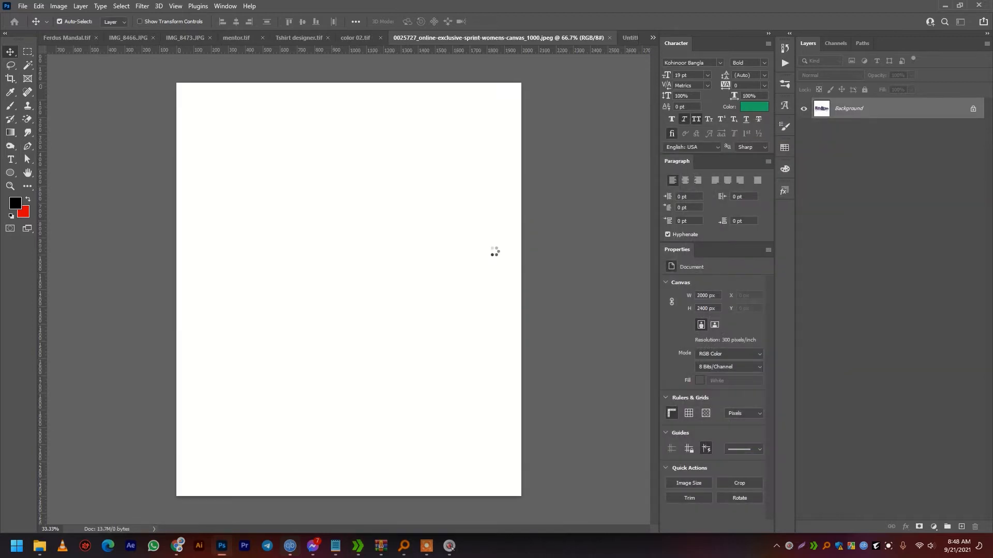
- Paste the pink background, enlarge it to about 3632 × 2423 px and shift it up about 272 px
{"action": "key", "text": "ctrl+v"}
{"action": "key", "text": "t"}
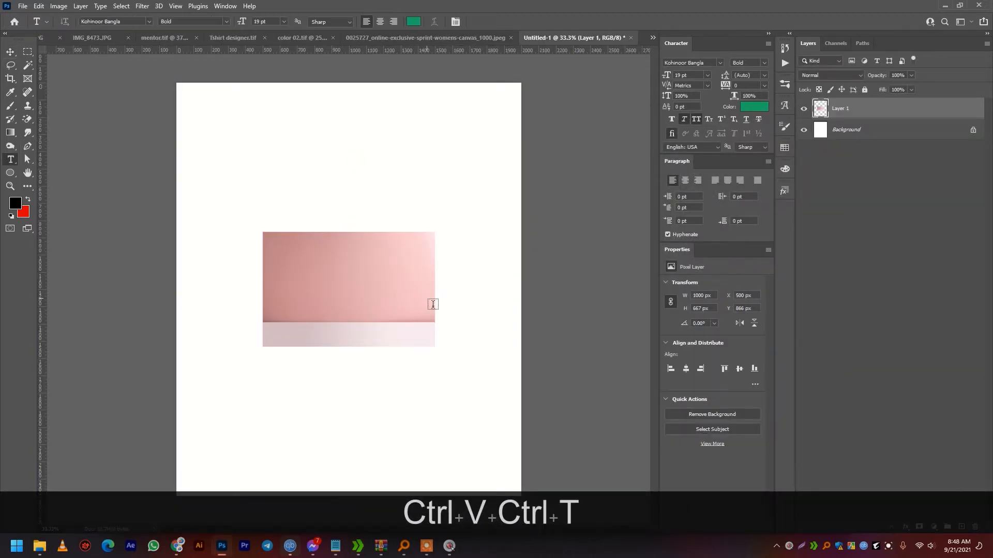
{"action": "key", "text": "ctrl+t"}
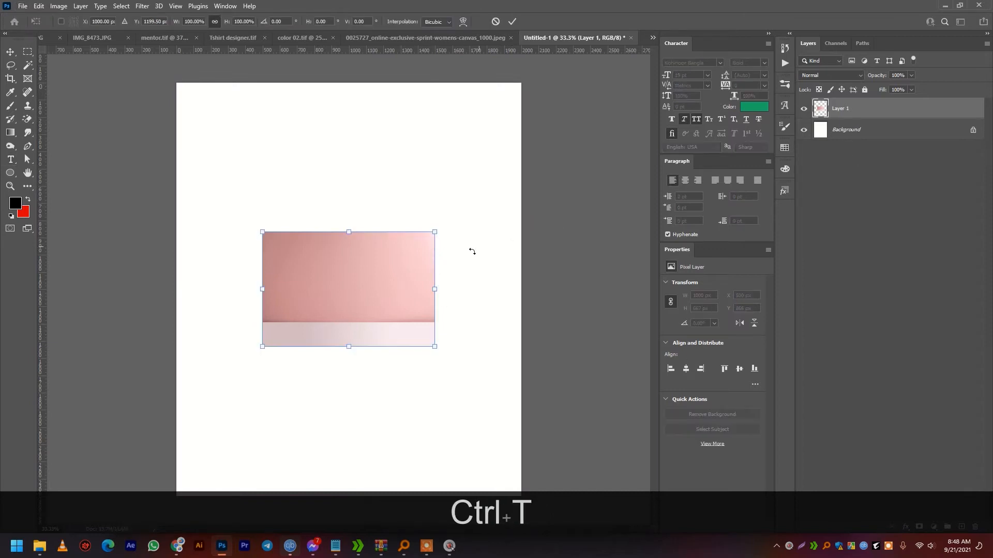
{"action": "left_click_drag", "start_coordinate": [445, 292], "coordinate": [669, 312]}
{"action": "key", "text": "Return"}
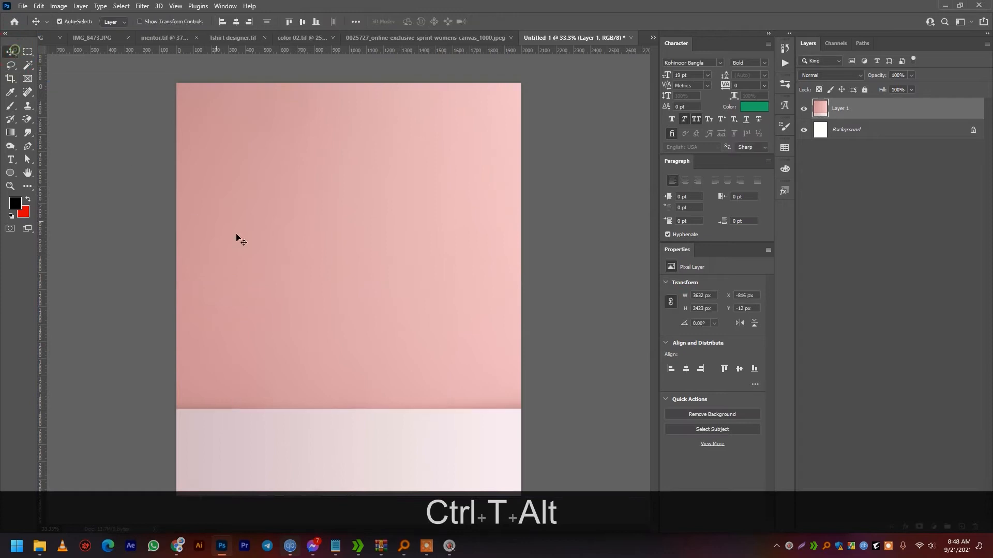
{"action": "scroll", "coordinate": [350, 325], "scroll_direction": "down", "scroll_amount": 1}
{"action": "left_click_drag", "start_coordinate": [350, 326], "coordinate": [334, 288]}
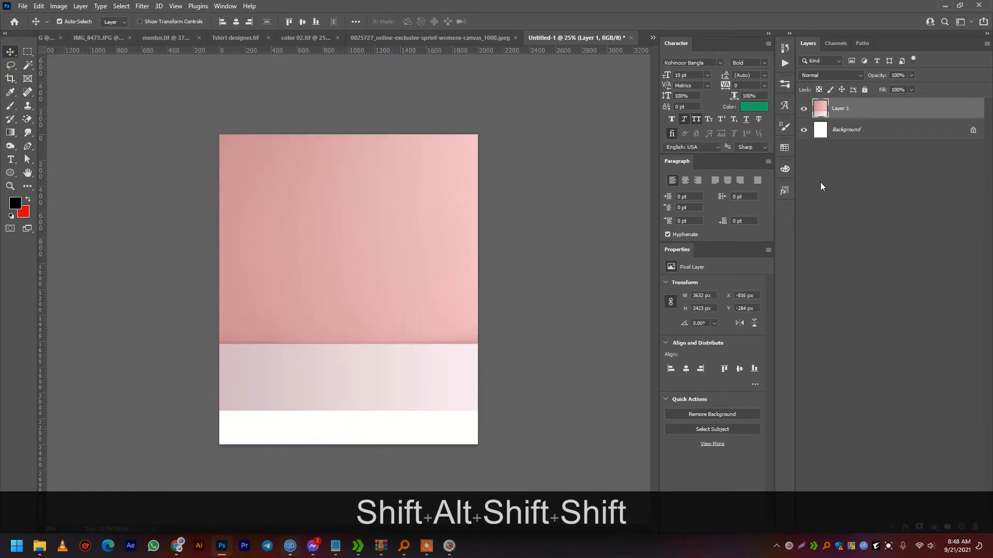
- Select the bottom strip of the canvas, about 2000 × 360 px, and extend the floor with Content-Aware Fill on a new layer
{"action": "left_click", "coordinate": [28, 51]}
{"action": "mouse_move", "coordinate": [192, 398]}
{"action": "left_mouse_down"}
{"action": "mouse_move", "coordinate": [360, 454]}
{"action": "mouse_move", "coordinate": [509, 478]}
{"action": "left_mouse_up"}
{"action": "right_click", "coordinate": [408, 443]}
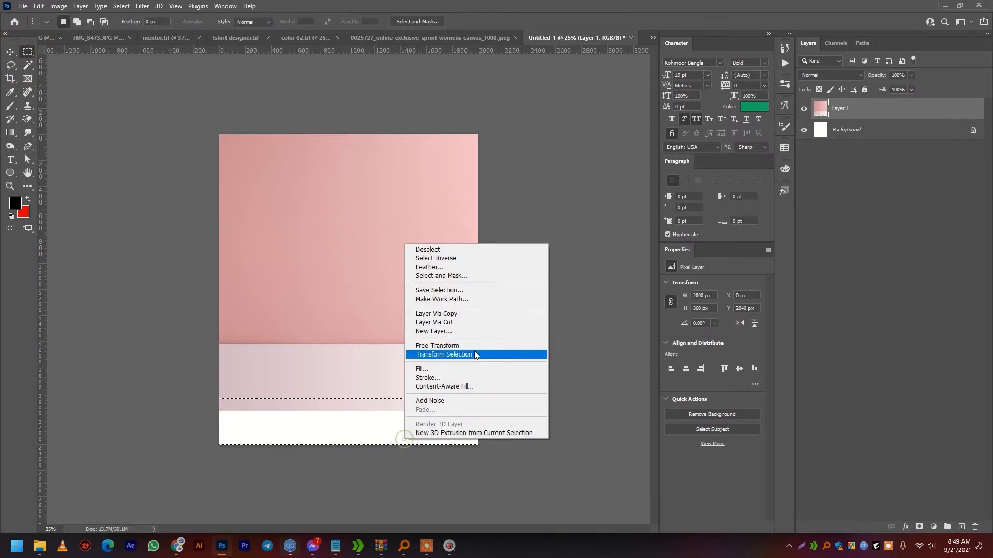
{"action": "left_click", "coordinate": [465, 387]}
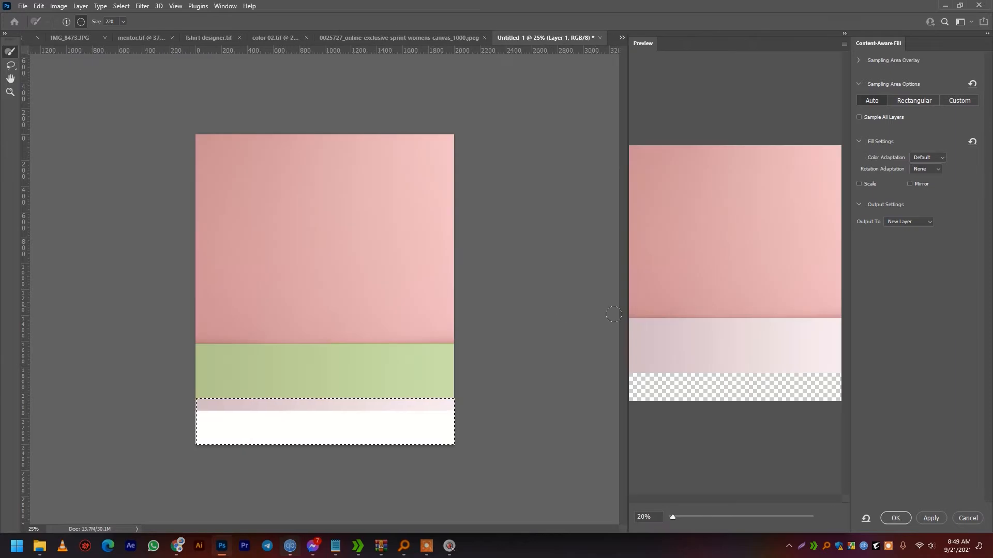
{"action": "left_click", "coordinate": [892, 514]}
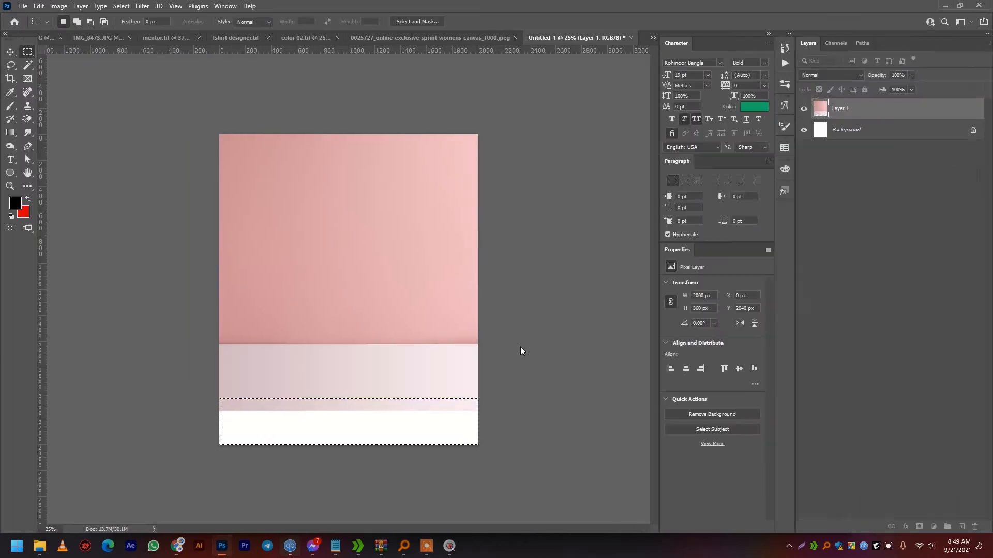
- Combine the filled strip layer and the pink background layer into one smart object
{"action": "left_click", "coordinate": [845, 124], "text": "ctrl"}
{"action": "right_click", "coordinate": [844, 120]}
{"action": "left_click", "coordinate": [889, 239]}
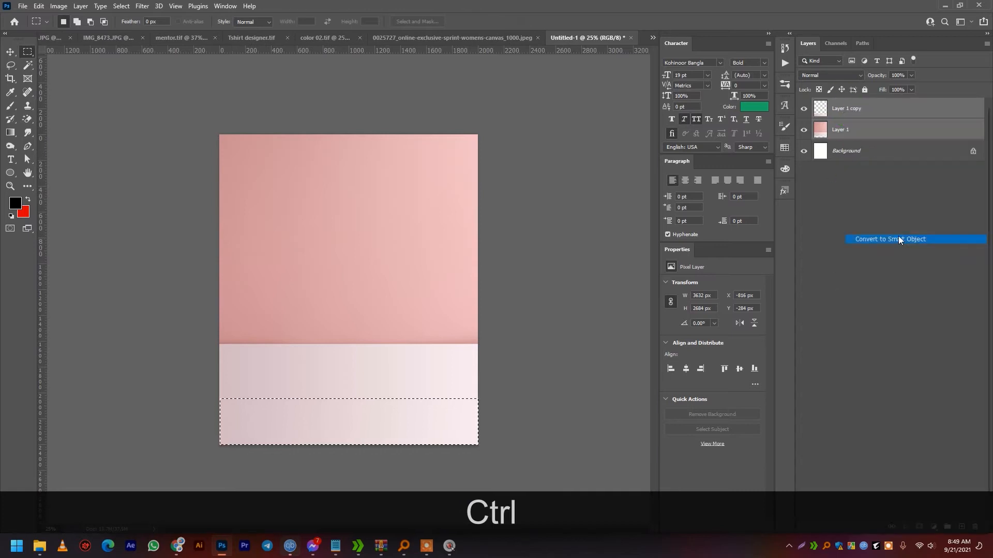
- Clear the selection and bring the shoe photo document to the front with the Move tool active
{"action": "key", "text": "ctrl+d"}
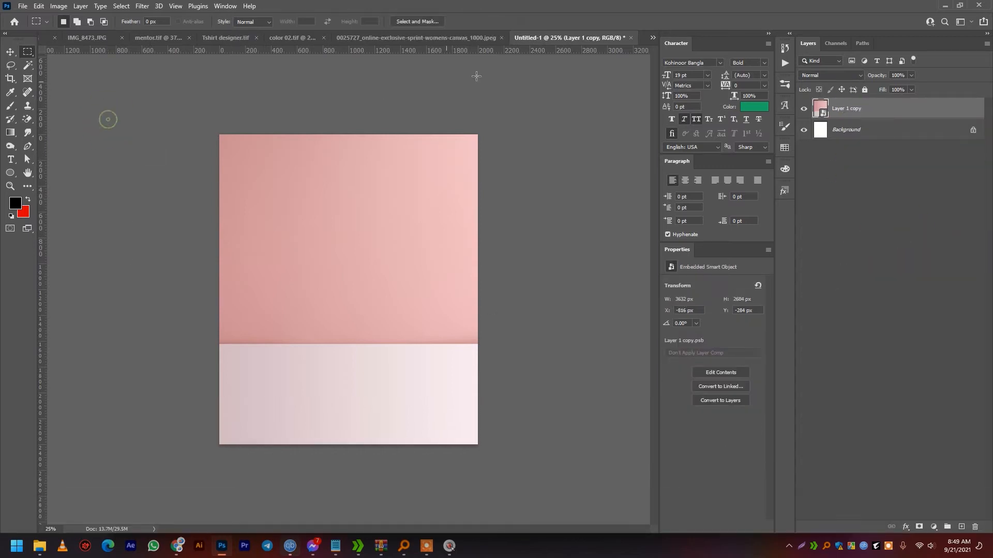
{"action": "left_click", "coordinate": [485, 37]}
{"action": "left_click", "coordinate": [11, 51]}
{"action": "left_click", "coordinate": [421, 228]}
{"action": "left_click", "coordinate": [483, 222]}
{"action": "left_click_drag", "start_coordinate": [483, 221], "coordinate": [444, 215]}
{"action": "key", "text": "ctrl+z"}
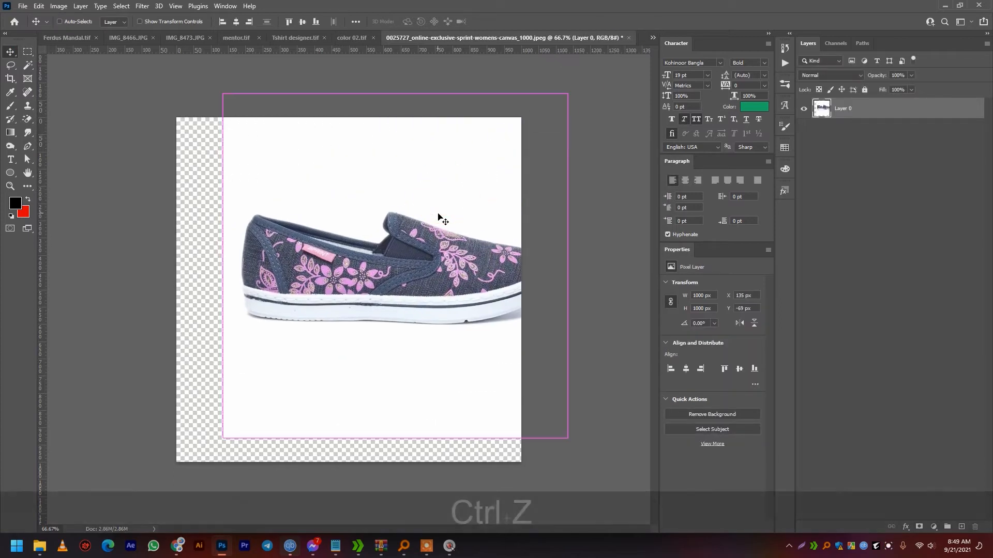
{"action": "key", "text": "ctrl+z"}
- Copy the entire shoe photo into the pink background document and shift it straight down to Y 1116 px
{"action": "key", "text": "ctrl+a"}
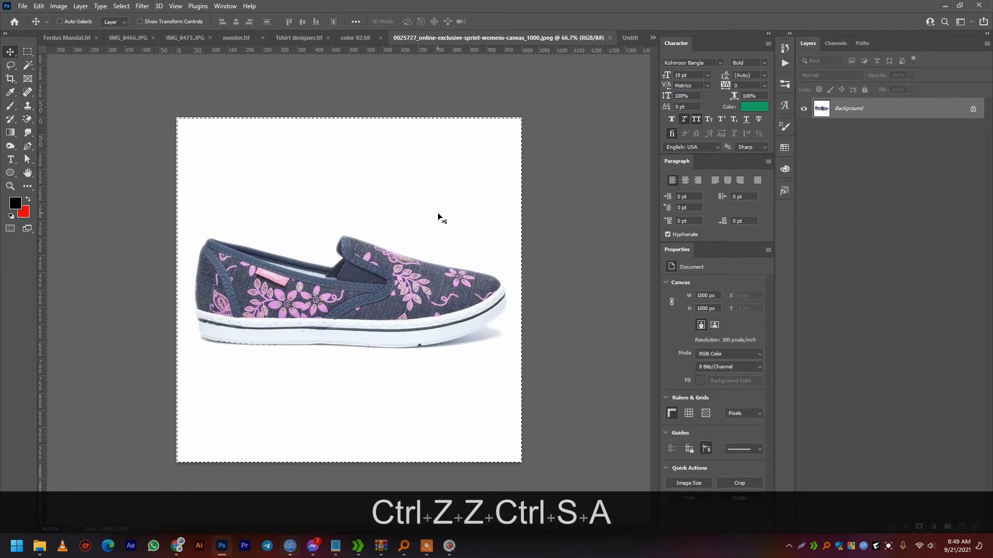
{"action": "key", "text": "ctrl+c"}
{"action": "left_click", "coordinate": [630, 37]}
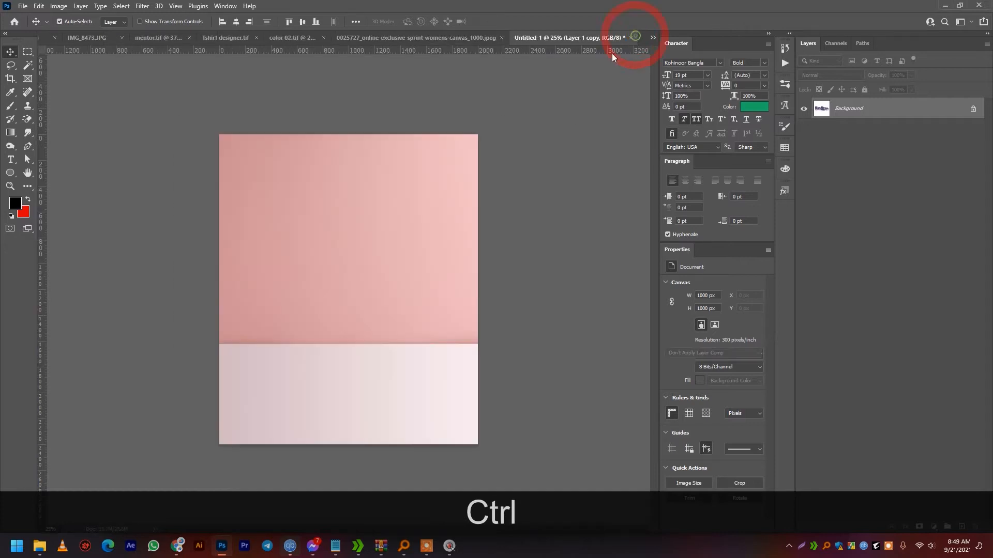
{"action": "key", "text": "ctrl+v"}
{"action": "left_click_drag", "start_coordinate": [400, 280], "coordinate": [402, 334]}
{"action": "scroll", "coordinate": [359, 337], "scroll_direction": "up", "scroll_amount": 2}
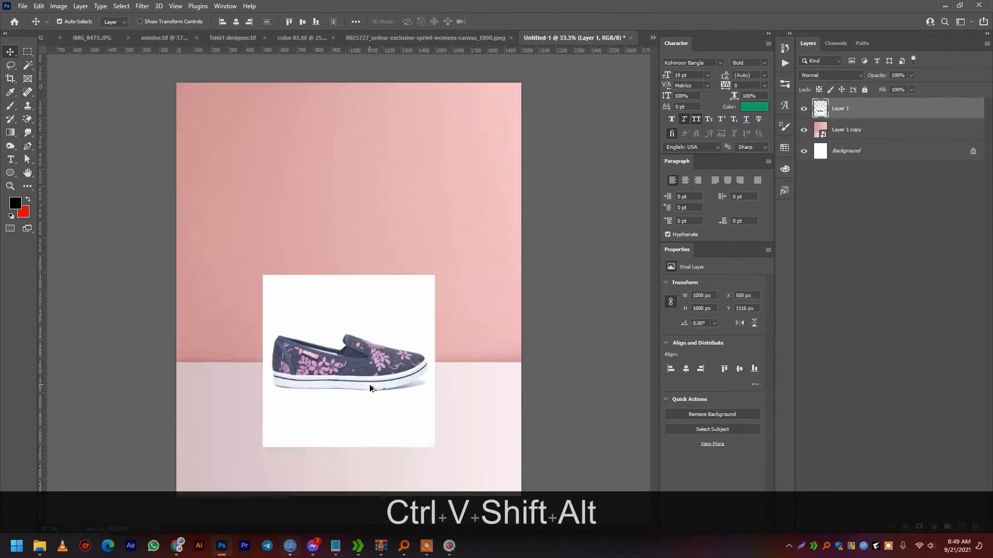
- With the shoe photo layer selected, set the Pen tool to Path mode and start a path at the lower heel corner
{"action": "left_click", "coordinate": [838, 130]}
{"action": "left_click", "coordinate": [843, 110]}
{"action": "scroll", "coordinate": [456, 389], "scroll_direction": "up", "scroll_amount": 2}
{"action": "left_click_drag", "start_coordinate": [458, 392], "coordinate": [556, 369]}
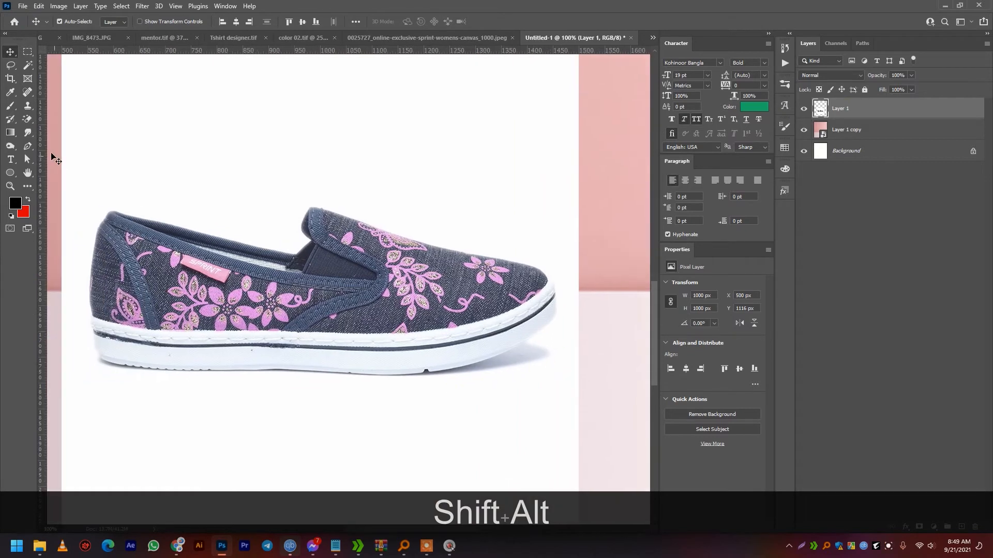
{"action": "left_click", "coordinate": [26, 150]}
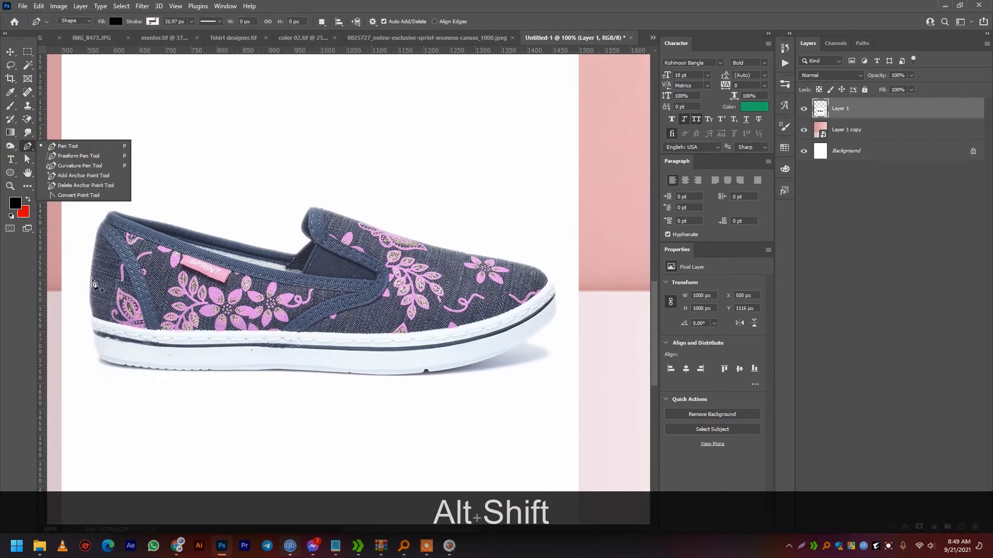
{"action": "left_click", "coordinate": [65, 145]}
{"action": "left_click", "coordinate": [75, 21]}
{"action": "left_click", "coordinate": [73, 33]}
{"action": "scroll", "coordinate": [124, 293], "scroll_direction": "up", "scroll_amount": 3}
{"action": "left_click_drag", "start_coordinate": [113, 337], "coordinate": [414, 194]}
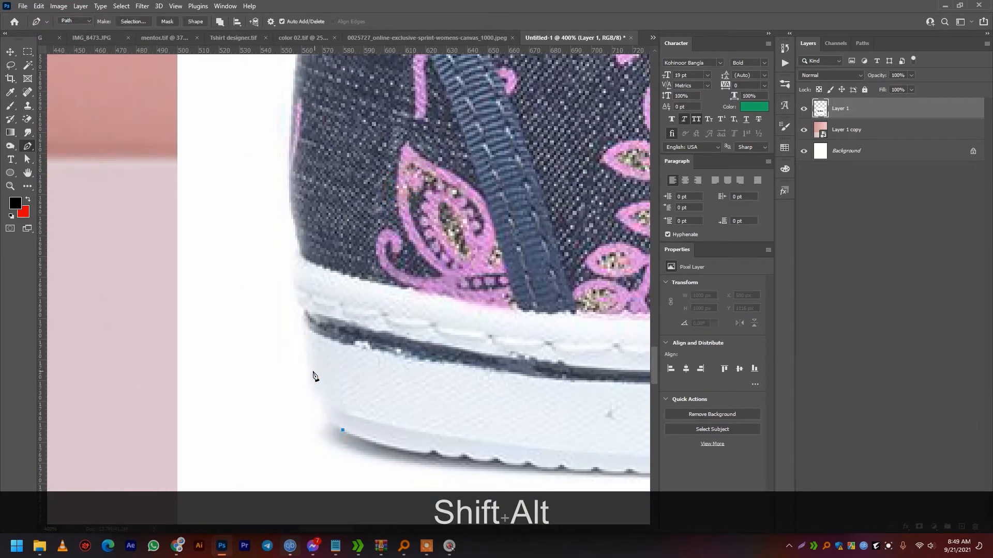
- Trace the path up the heel, following the sole's rear edge and the back of the fabric upper
{"action": "left_click_drag", "start_coordinate": [307, 364], "coordinate": [304, 335]}
{"action": "left_click", "coordinate": [304, 306]}
{"action": "left_click", "coordinate": [299, 255]}
{"action": "key", "text": "ctrl+z"}
{"action": "left_click_drag", "start_coordinate": [314, 225], "coordinate": [293, 189]}
{"action": "left_click", "coordinate": [293, 126]}
{"action": "left_click_drag", "start_coordinate": [295, 87], "coordinate": [292, 217]}
{"action": "left_click_drag", "start_coordinate": [300, 182], "coordinate": [301, 175]}
- Continue the path over the top of the heel and along the far rim of the shoe opening
{"action": "left_click_drag", "start_coordinate": [318, 103], "coordinate": [279, 310]}
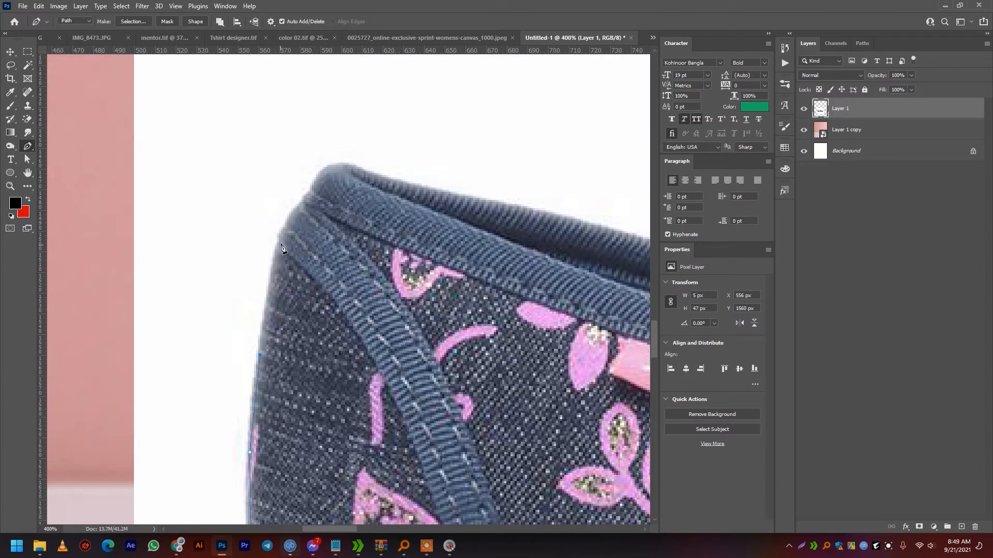
{"action": "left_click_drag", "start_coordinate": [298, 204], "coordinate": [298, 202]}
{"action": "left_click_drag", "start_coordinate": [372, 173], "coordinate": [372, 172]}
{"action": "left_click", "coordinate": [464, 198]}
{"action": "left_click_drag", "start_coordinate": [498, 202], "coordinate": [230, 230]}
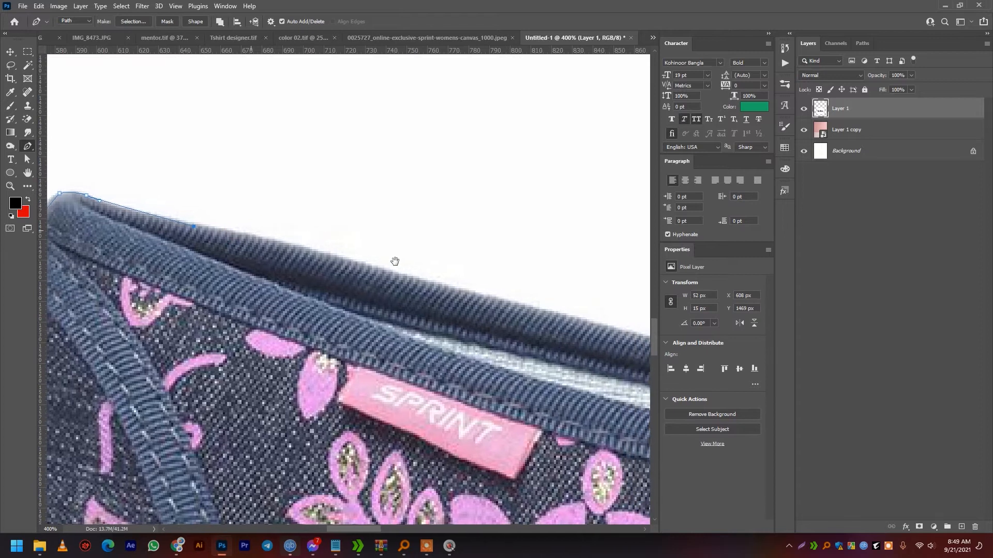
{"action": "left_click", "coordinate": [402, 275]}
{"action": "left_click_drag", "start_coordinate": [489, 306], "coordinate": [267, 271]}
{"action": "left_click", "coordinate": [459, 313]}
{"action": "left_click", "coordinate": [575, 333]}
- Continue the path around the tongue and along the sloping top edge of the upper toward the toe
{"action": "left_click_drag", "start_coordinate": [582, 334], "coordinate": [495, 358]}
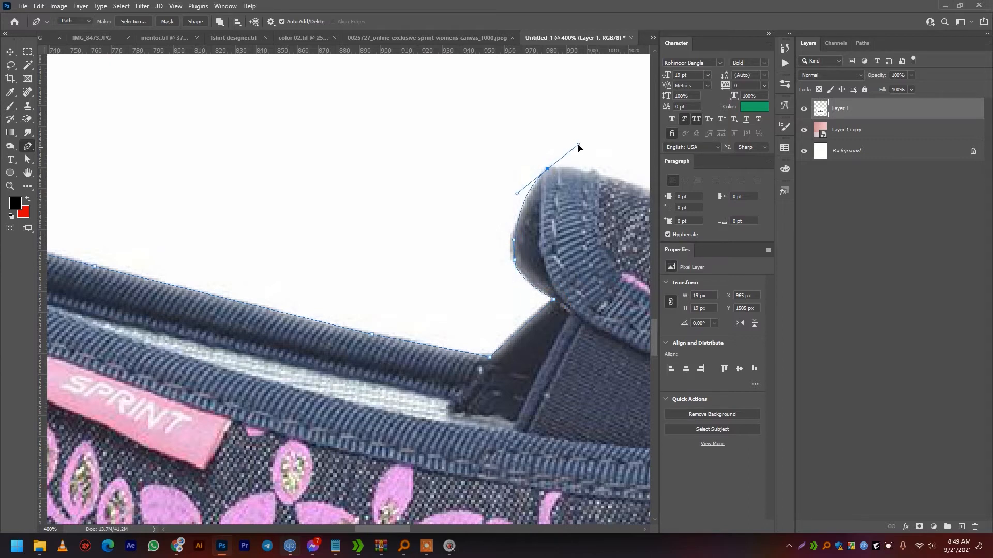
{"action": "left_click_drag", "start_coordinate": [573, 138], "coordinate": [573, 137]}
{"action": "left_click", "coordinate": [548, 169], "text": "alt"}
{"action": "left_click_drag", "start_coordinate": [575, 187], "coordinate": [337, 230]}
{"action": "left_click_drag", "start_coordinate": [465, 254], "coordinate": [465, 254]}
{"action": "left_click_drag", "start_coordinate": [548, 295], "coordinate": [237, 223]}
{"action": "left_click", "coordinate": [359, 255]}
{"action": "left_click_drag", "start_coordinate": [585, 316], "coordinate": [627, 327]}
{"action": "left_click_drag", "start_coordinate": [536, 324], "coordinate": [122, 255]}
{"action": "left_click_drag", "start_coordinate": [399, 289], "coordinate": [466, 309]}
- Continue the path around the toe cap and back along the underside of the front sole to the forefoot notch
{"action": "scroll", "coordinate": [554, 377], "scroll_direction": "down", "scroll_amount": 1}
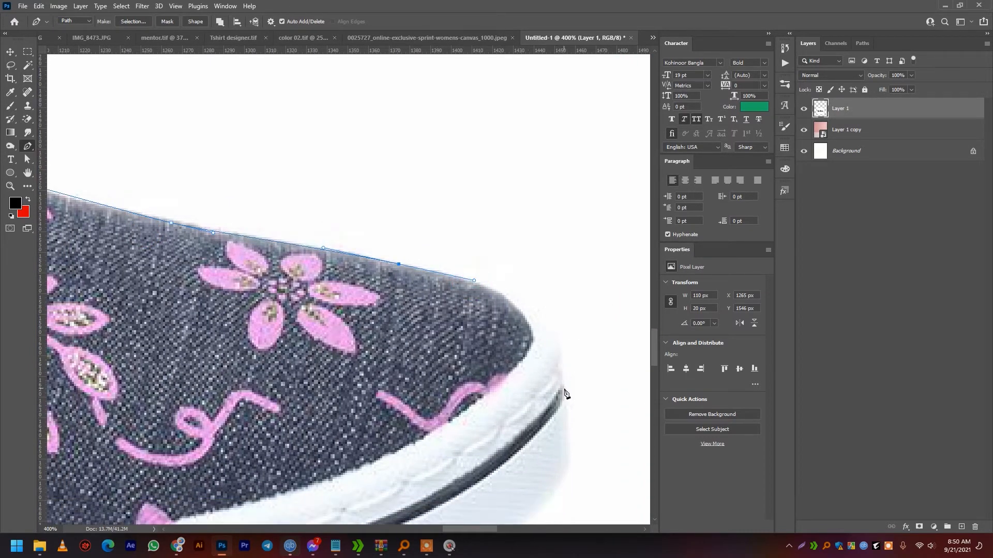
{"action": "left_click_drag", "start_coordinate": [558, 354], "coordinate": [572, 410]}
{"action": "left_click", "coordinate": [558, 354], "text": "alt"}
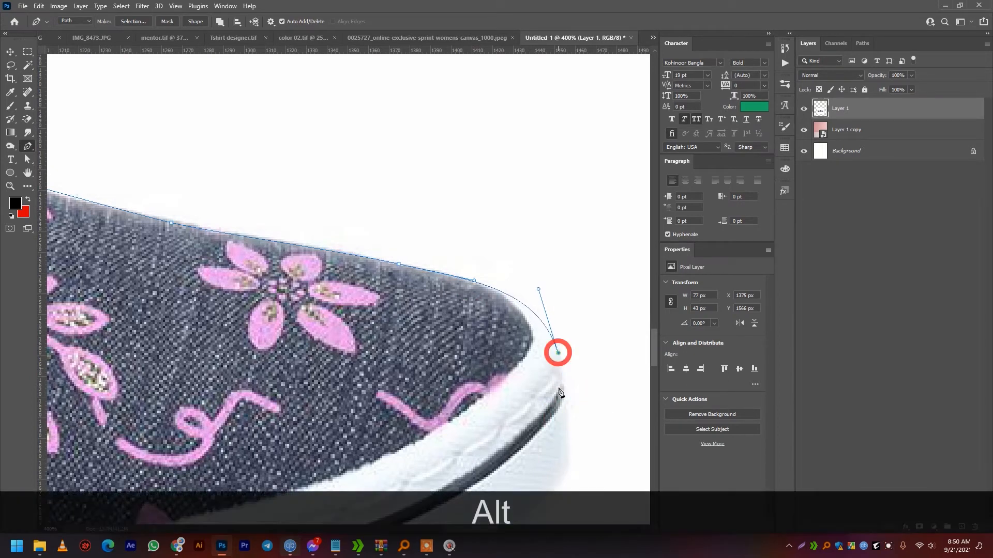
{"action": "scroll", "coordinate": [557, 353], "scroll_direction": "down", "scroll_amount": 6}
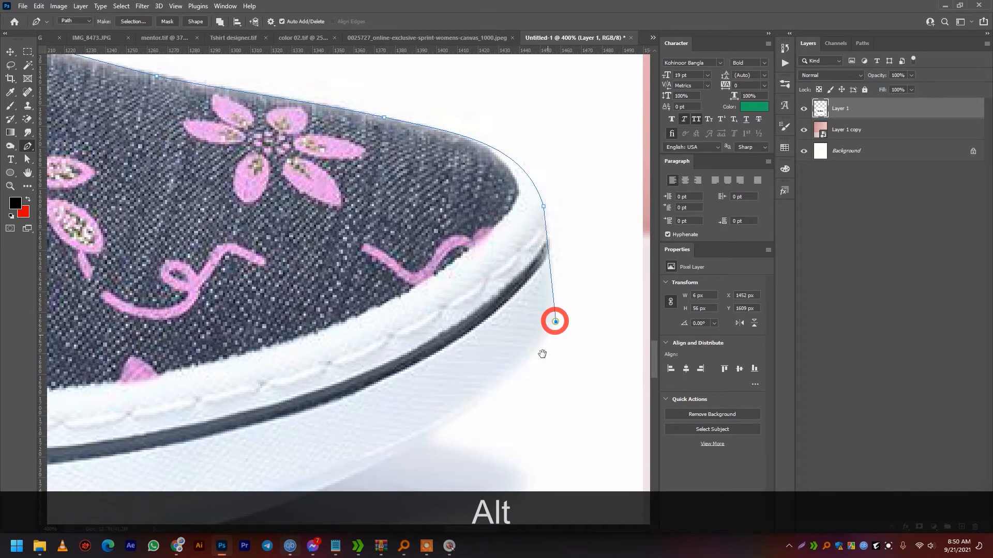
{"action": "scroll", "coordinate": [553, 339], "scroll_direction": "down", "scroll_amount": 2}
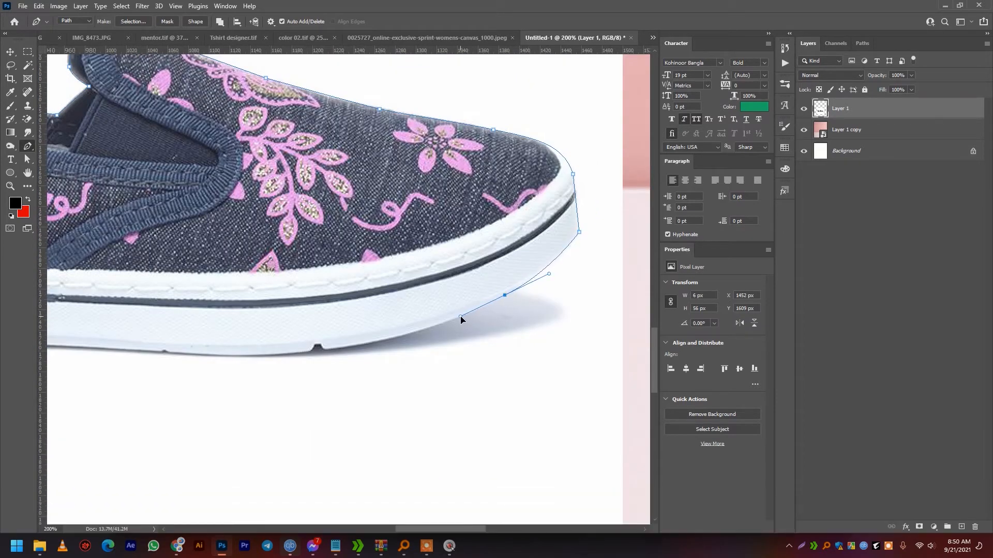
{"action": "left_click_drag", "start_coordinate": [350, 375], "coordinate": [444, 356]}
{"action": "left_click", "coordinate": [421, 333]}
{"action": "key", "text": "ctrl+z"}
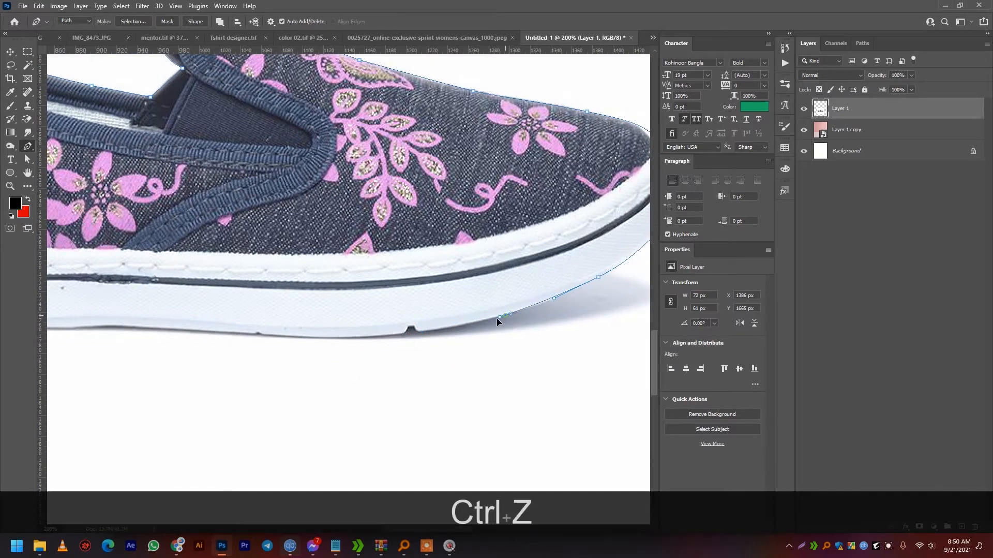
{"action": "left_click", "coordinate": [467, 328]}
{"action": "left_click", "coordinate": [421, 334]}
- Trace around the forefoot notch and extend the path along the sole's bottom edge toward the heel
{"action": "scroll", "coordinate": [412, 329], "scroll_direction": "up", "scroll_amount": 3}
{"action": "left_click", "coordinate": [413, 321]}
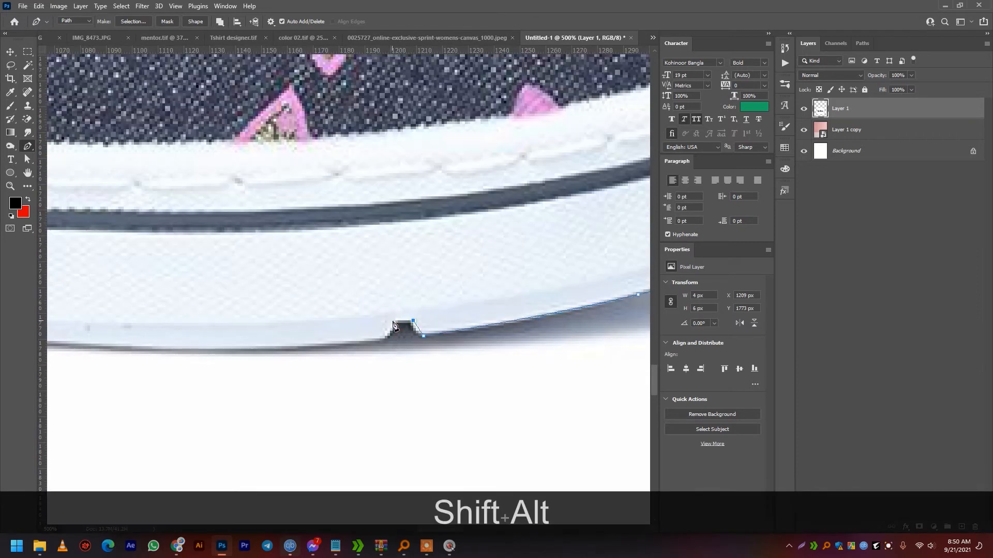
{"action": "left_click", "coordinate": [392, 337]}
{"action": "left_click", "coordinate": [375, 340]}
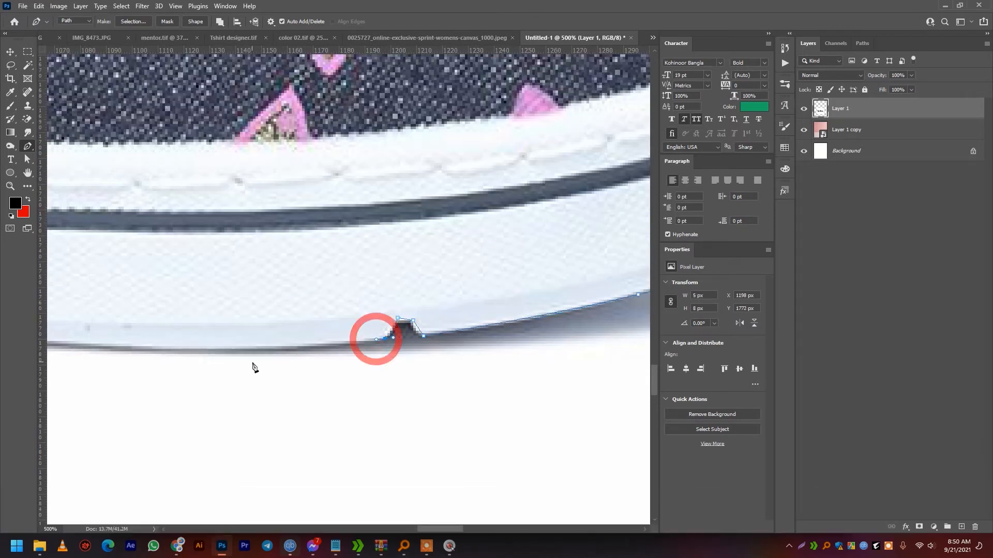
{"action": "left_click_drag", "start_coordinate": [248, 363], "coordinate": [448, 341]}
{"action": "left_click", "coordinate": [343, 334]}
{"action": "left_click_drag", "start_coordinate": [356, 334], "coordinate": [536, 339]}
{"action": "left_click_drag", "start_coordinate": [308, 344], "coordinate": [408, 341]}
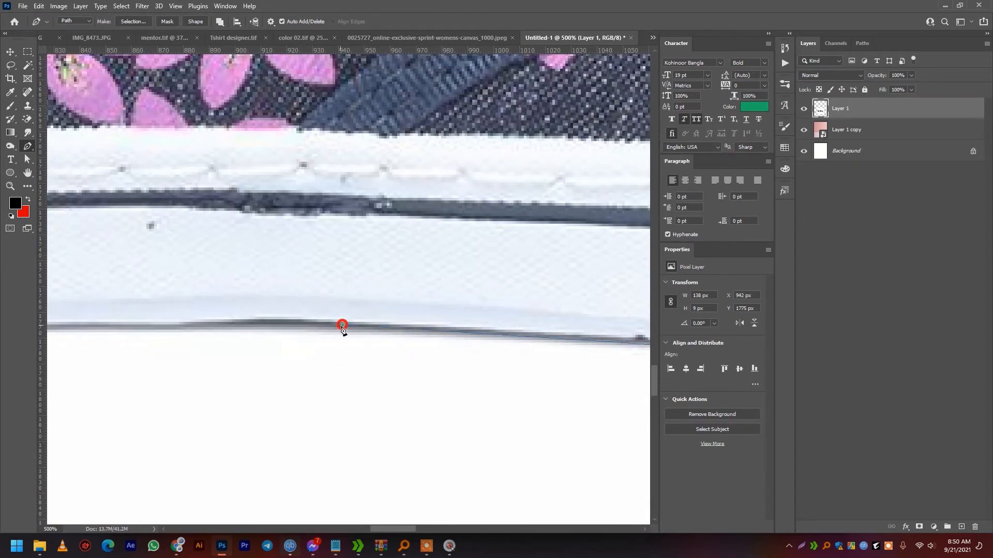
{"action": "left_click", "coordinate": [342, 326]}
{"action": "left_click_drag", "start_coordinate": [159, 322], "coordinate": [426, 334]}
{"action": "left_click_drag", "start_coordinate": [255, 326], "coordinate": [357, 331]}
- Trace the path around the first five small tread notches under the rear half of the sole
{"action": "left_click", "coordinate": [324, 349]}
{"action": "scroll", "coordinate": [324, 349], "scroll_direction": "down", "scroll_amount": 1}
{"action": "scroll", "coordinate": [325, 351], "scroll_direction": "down", "scroll_amount": 5}
{"action": "scroll", "coordinate": [320, 350], "scroll_direction": "up", "scroll_amount": 6}
{"action": "left_click", "coordinate": [314, 338]}
{"action": "left_click", "coordinate": [301, 341]}
{"action": "left_click", "coordinate": [296, 347]}
{"action": "left_click", "coordinate": [273, 347]}
{"action": "left_click", "coordinate": [263, 341]}
{"action": "left_click", "coordinate": [251, 344]}
{"action": "left_click_drag", "start_coordinate": [240, 354], "coordinate": [362, 366]}
{"action": "left_click", "coordinate": [314, 352]}
{"action": "left_click", "coordinate": [309, 345]}
{"action": "left_click", "coordinate": [290, 356]}
{"action": "left_click", "coordinate": [346, 361]}
{"action": "left_click", "coordinate": [337, 352]}
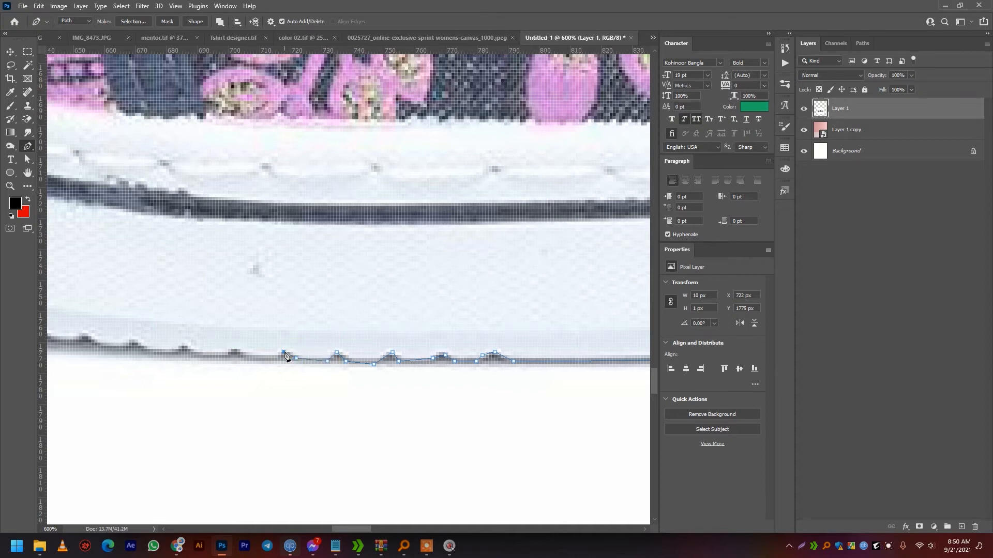
{"action": "left_click", "coordinate": [276, 359]}
{"action": "left_click_drag", "start_coordinate": [275, 358], "coordinate": [385, 357]}
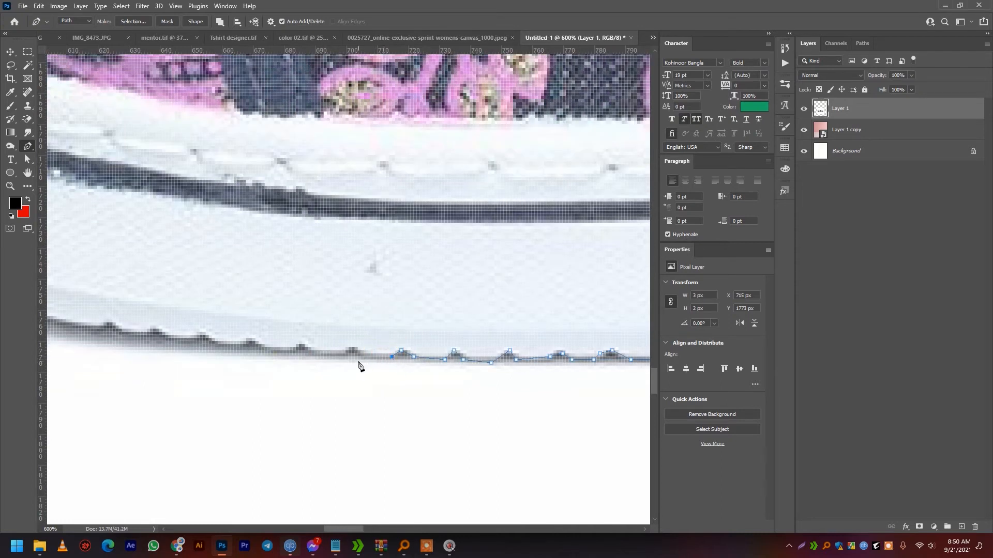
- Trace the remaining tread notches up to the heel and close the path with a curve at the lower heel corner
{"action": "left_click", "coordinate": [362, 355], "text": "shift"}
{"action": "left_click", "coordinate": [352, 345]}
{"action": "left_click", "coordinate": [343, 354]}
{"action": "left_click", "coordinate": [308, 354]}
{"action": "left_click", "coordinate": [302, 341]}
{"action": "left_click", "coordinate": [289, 350]}
{"action": "left_click_drag", "start_coordinate": [274, 353], "coordinate": [370, 372]}
{"action": "left_click", "coordinate": [361, 372], "text": "shift"}
{"action": "left_click", "coordinate": [333, 364], "text": "shift"}
{"action": "left_click", "coordinate": [314, 363], "text": "shift"}
{"action": "left_click", "coordinate": [302, 349], "text": "shift"}
{"action": "left_click", "coordinate": [286, 357], "text": "shift"}
{"action": "left_click", "coordinate": [267, 357], "text": "shift"}
{"action": "left_click", "coordinate": [252, 345], "text": "shift"}
{"action": "left_click", "coordinate": [237, 353], "text": "shift"}
{"action": "left_click", "coordinate": [218, 351], "text": "shift"}
{"action": "left_click", "coordinate": [208, 339], "text": "shift"}
{"action": "left_click_drag", "start_coordinate": [195, 350], "coordinate": [321, 362]}
{"action": "left_click", "coordinate": [210, 333]}
{"action": "left_click_drag", "start_coordinate": [210, 332], "coordinate": [187, 312]}
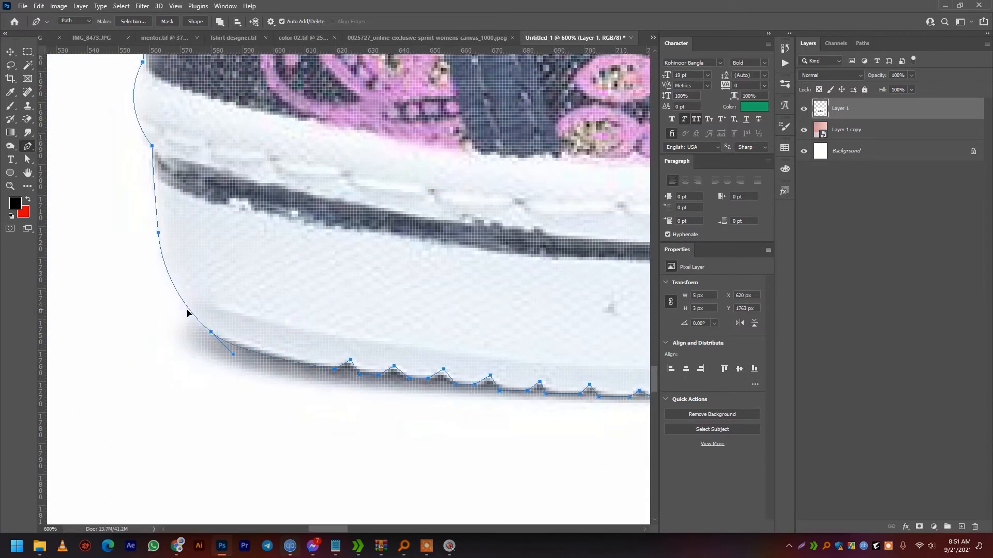
- Convert the shoe path to a selection with a 0.5 px feather and copy the shoe onto a new layer
{"action": "scroll", "coordinate": [187, 312], "scroll_direction": "down", "scroll_amount": 10}
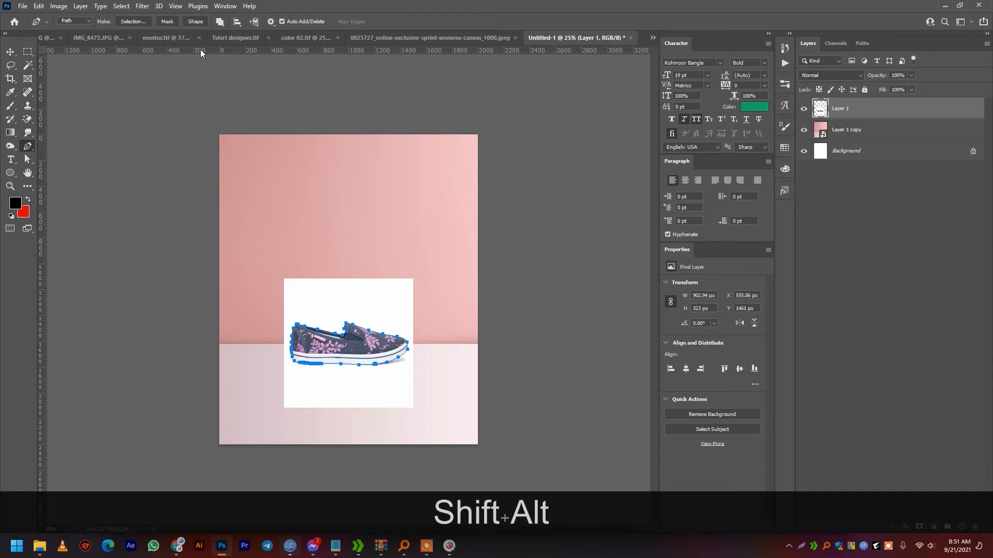
{"action": "left_click", "coordinate": [133, 22]}
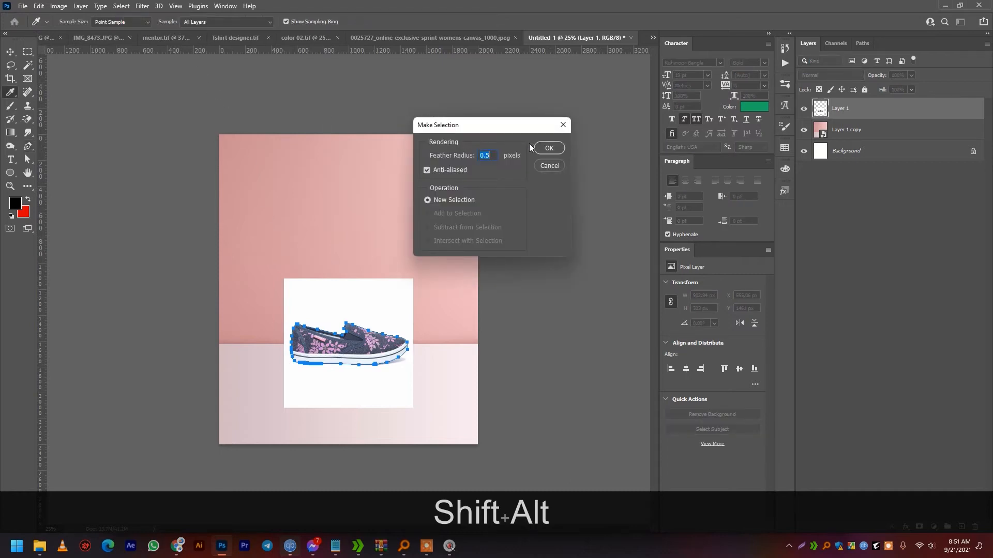
{"action": "left_click", "coordinate": [558, 149]}
{"action": "key", "text": "ctrl+j"}
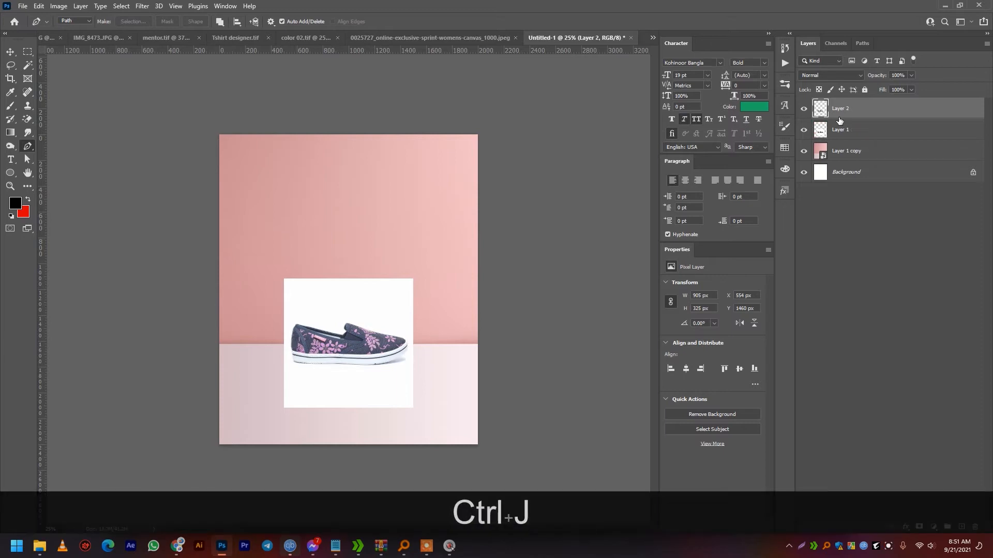
- Load the shoe cutout's outline as a selection, delete that area from Layer 1 and check the hole with the cutout hidden
{"action": "left_click", "coordinate": [836, 133]}
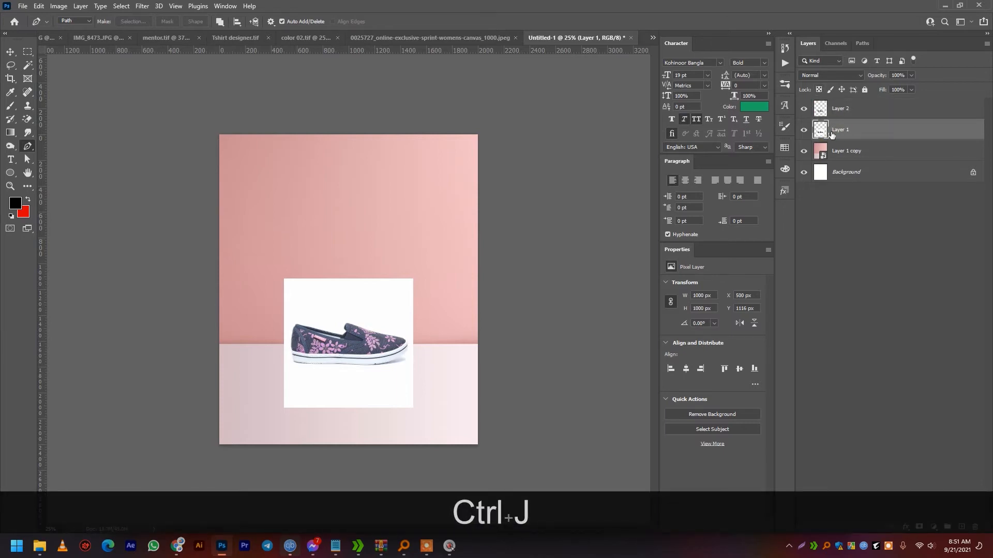
{"action": "left_click", "coordinate": [821, 109], "text": "ctrl"}
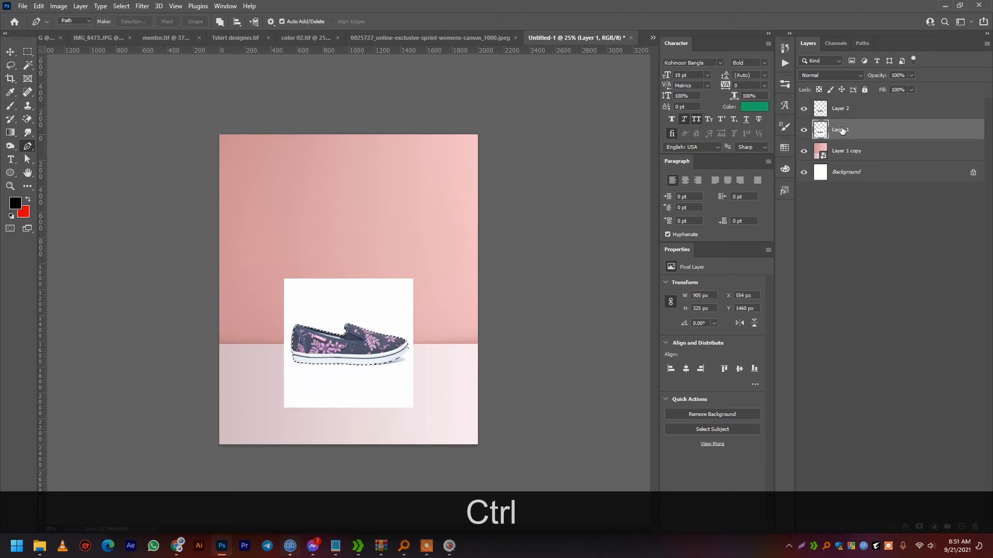
{"action": "left_click", "coordinate": [804, 108]}
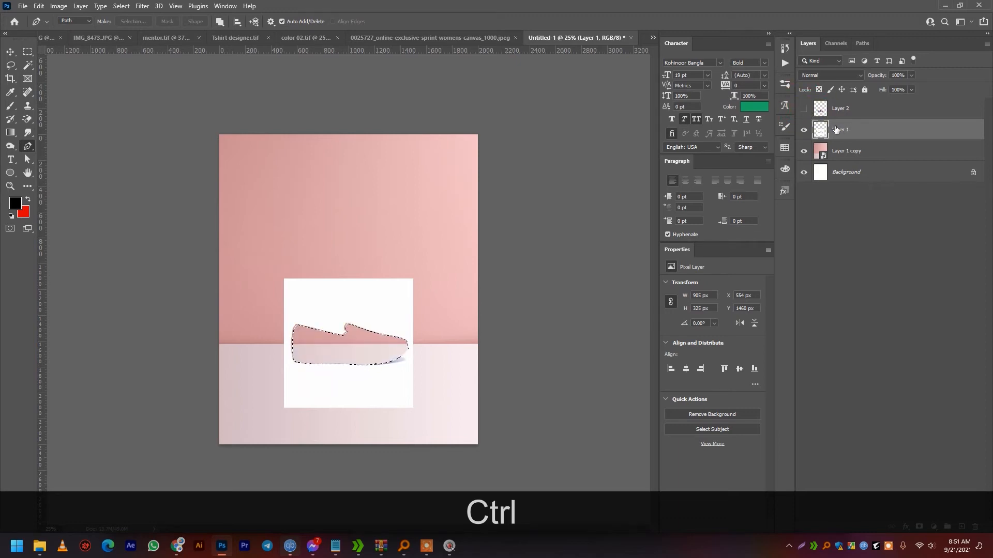
{"action": "left_click", "coordinate": [804, 109]}
- Set Layer 1's blend mode to Multiply and clear the selection
{"action": "left_click", "coordinate": [822, 76]}
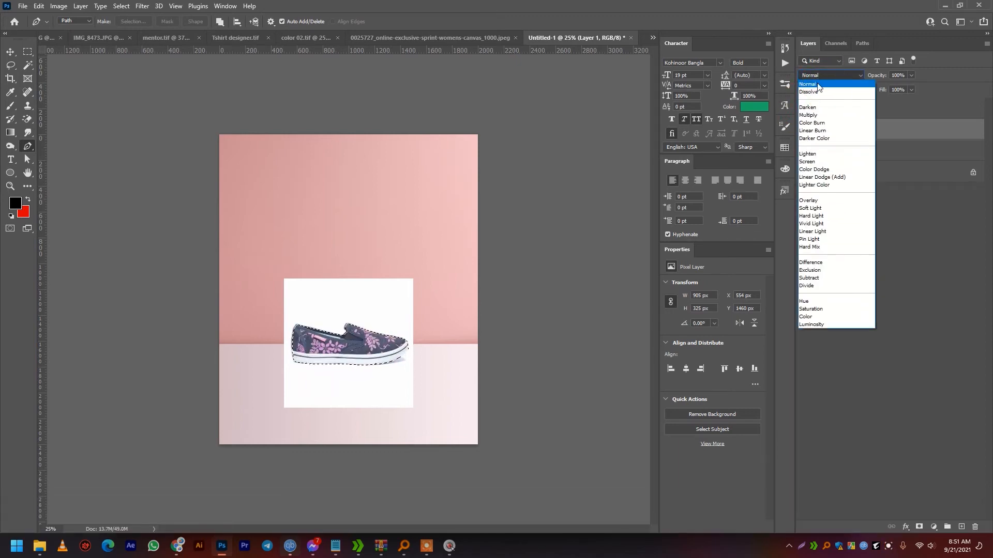
{"action": "left_click", "coordinate": [818, 115]}
{"action": "left_click", "coordinate": [27, 51]}
{"action": "left_click", "coordinate": [81, 122]}
- Rename the multiplied Layer 1 as SHADOW
{"action": "scroll", "coordinate": [388, 397], "scroll_direction": "up", "scroll_amount": 2}
{"action": "double_click", "coordinate": [840, 130]}
{"action": "type", "text": "SHADOW"}
{"action": "key", "text": "Return"}
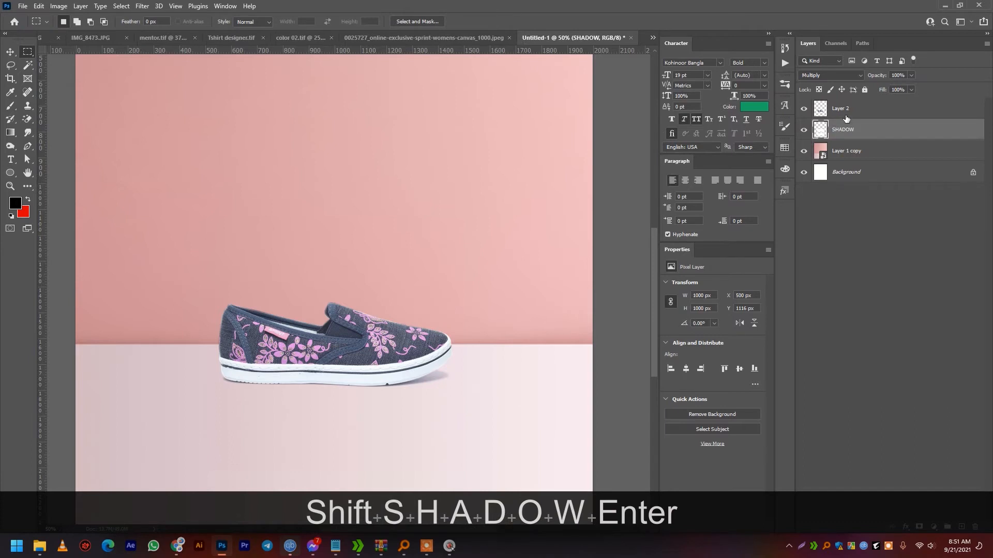
- Rename the SHADOW layer as I USED REAL SHADOW
{"action": "double_click", "coordinate": [863, 137]}
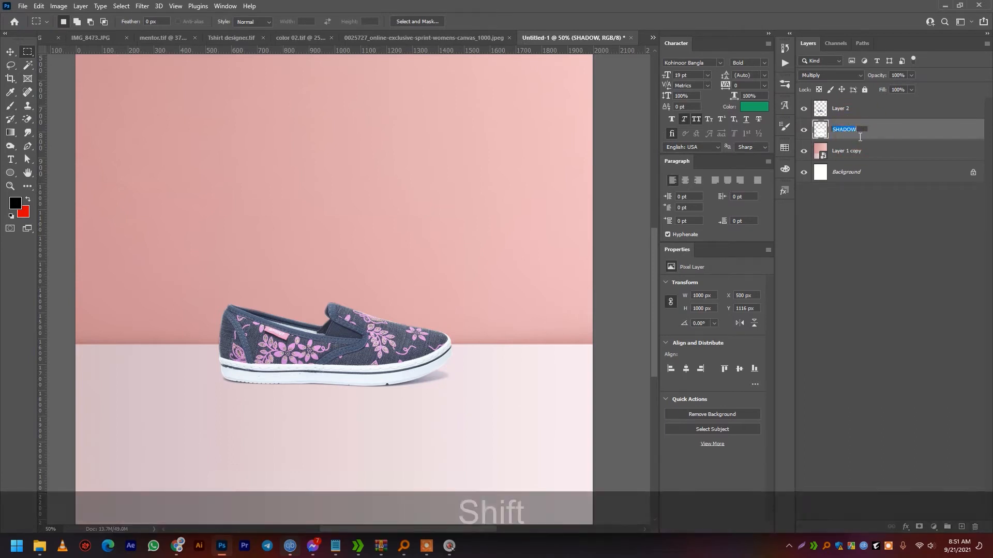
{"action": "type", "text": "I US"}
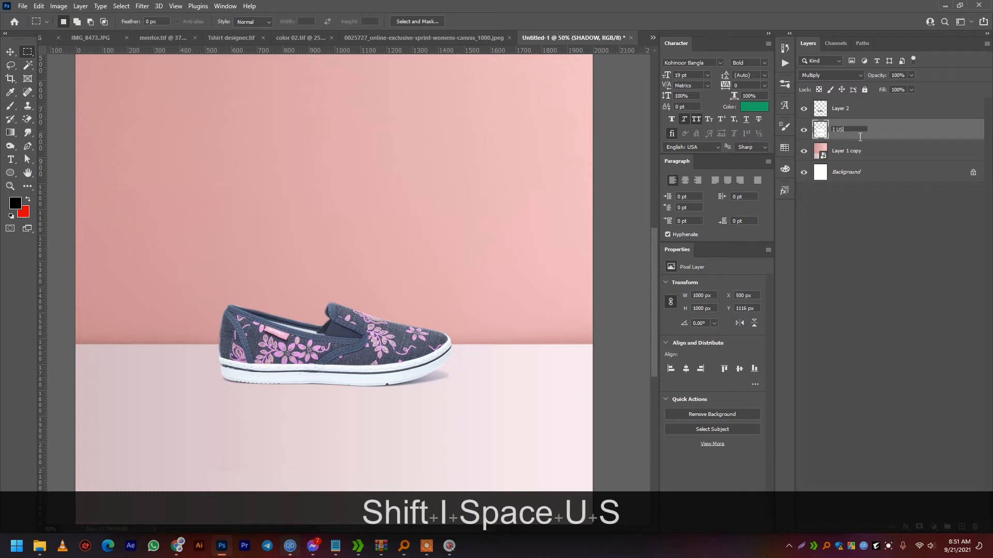
{"action": "type", "text": "ED REA"}
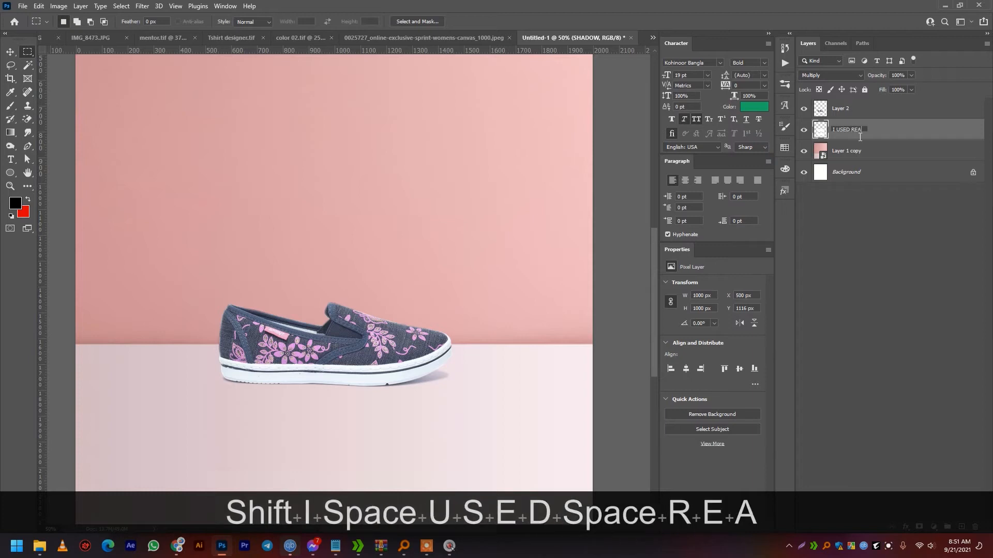
{"action": "type", "text": "L SHADOW"}
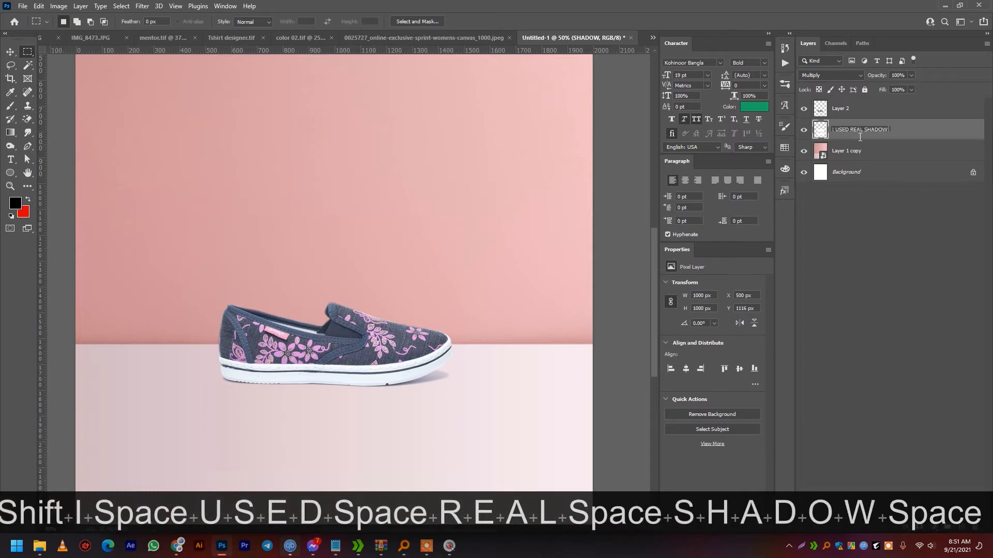
{"action": "left_click", "coordinate": [860, 136]}
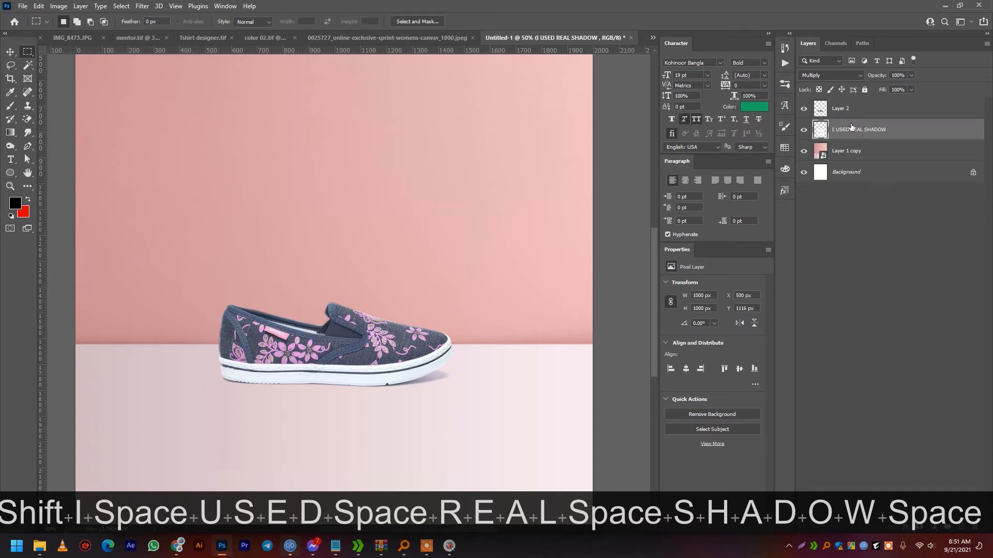
- Rename the shoe cutout layer, Layer 2, as IMAGE
{"action": "double_click", "coordinate": [841, 109]}
{"action": "type", "text": "IM"}
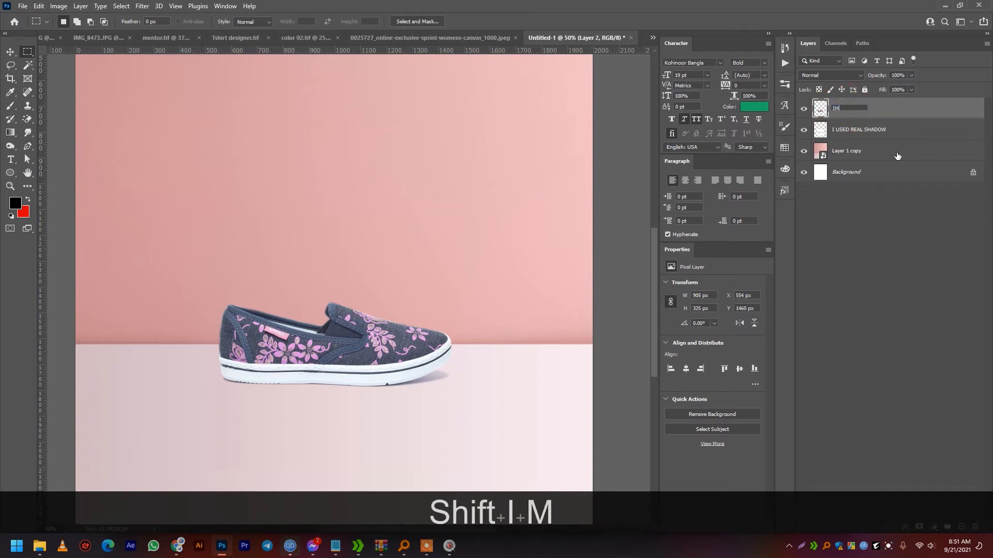
{"action": "type", "text": "AGE"}
{"action": "key", "text": "Return"}
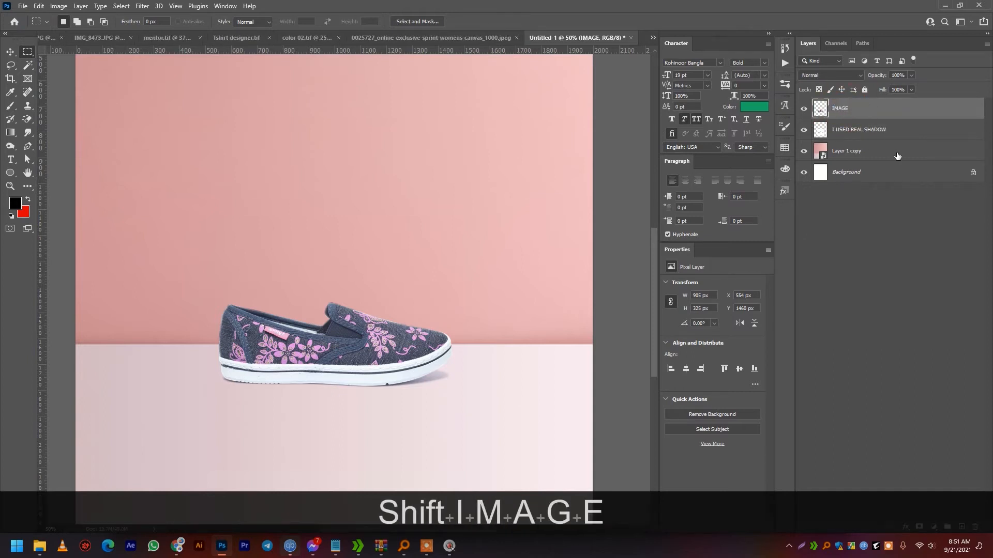
- Hide and show the I USED REAL SHADOW layer to check the shadow under the shoe
{"action": "left_click", "coordinate": [851, 131]}
{"action": "left_click", "coordinate": [804, 130]}
{"action": "left_click", "coordinate": [804, 130]}
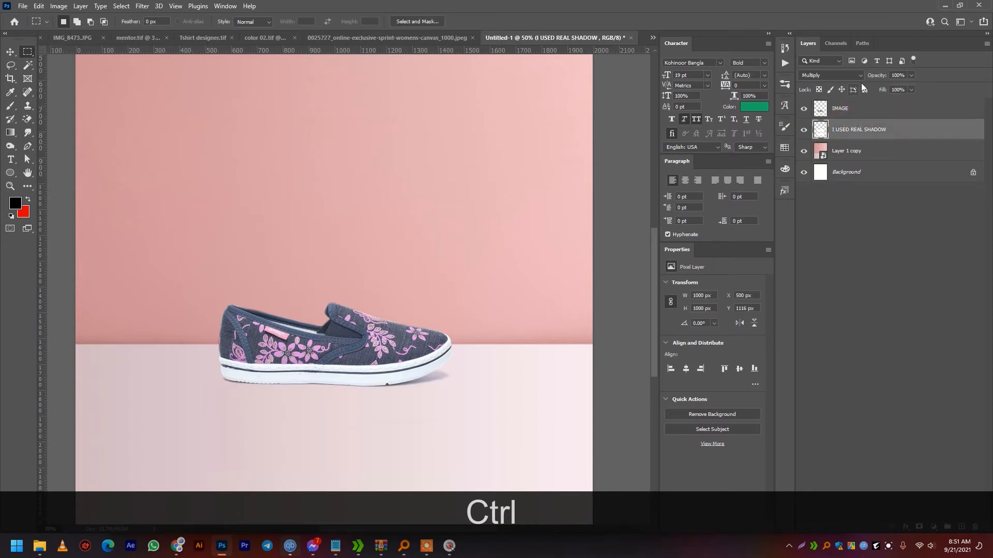
- Try to convert the IMAGE and I USED REAL SHADOW layers together into a smart object
{"action": "left_click", "coordinate": [850, 108], "text": "ctrl"}
{"action": "right_click", "coordinate": [849, 108]}
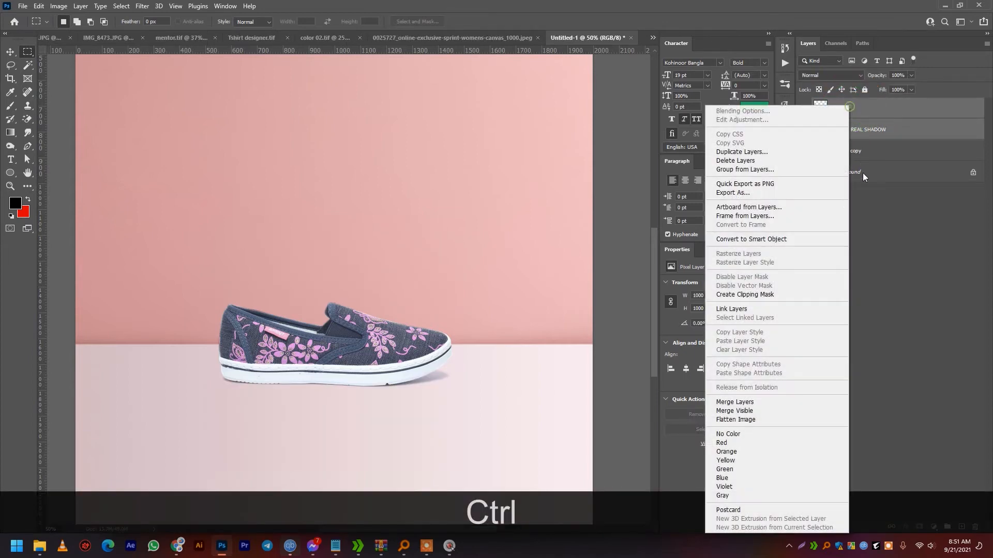
{"action": "left_click", "coordinate": [794, 236]}
{"action": "scroll", "coordinate": [401, 265], "scroll_direction": "down", "scroll_amount": 2}
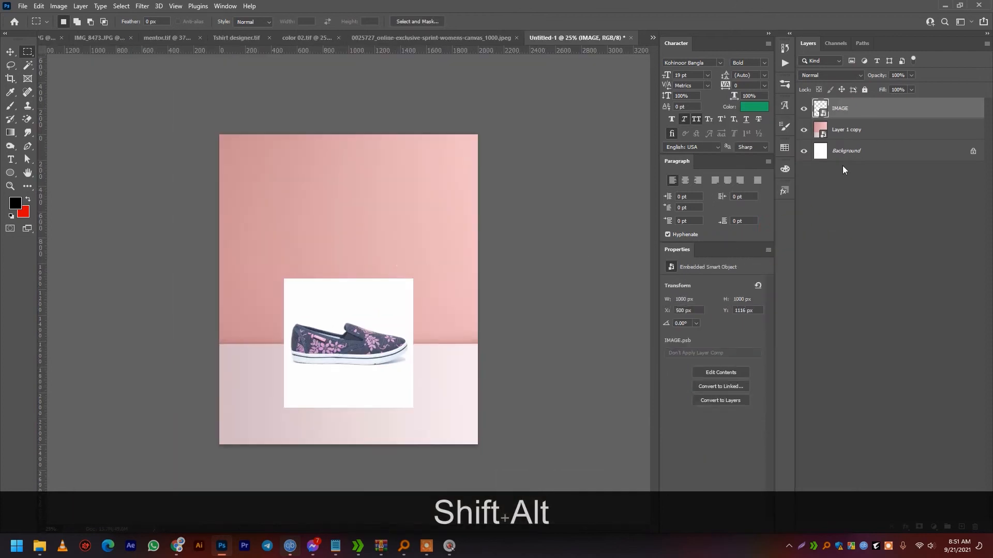
{"action": "key", "text": "ctrl+shift+alt+z"}
- Group the IMAGE and shadow layers, and enlarge the shoe to span most of the canvas width across the wall and floor edge
{"action": "key", "text": "ctrl+g"}
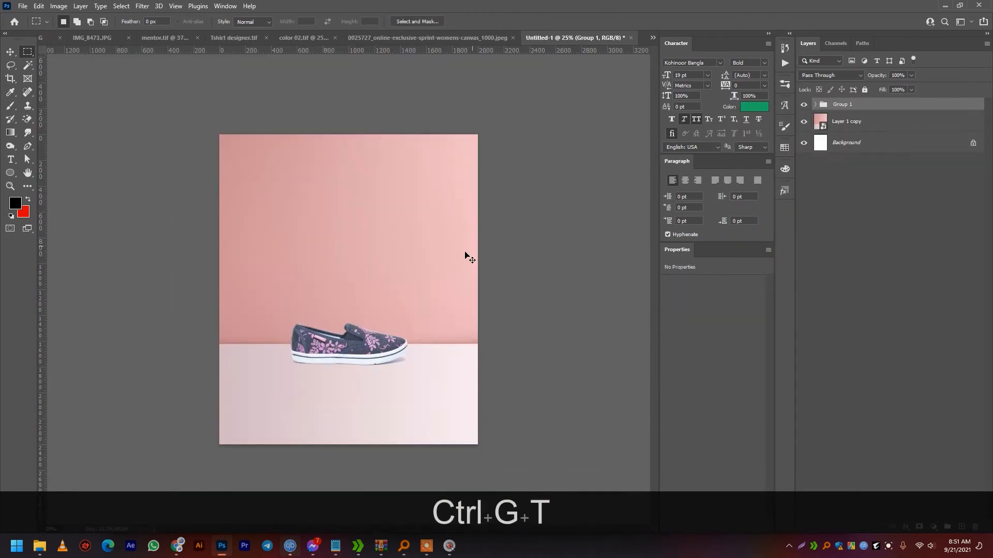
{"action": "key", "text": "ctrl+t"}
{"action": "left_click_drag", "start_coordinate": [357, 279], "coordinate": [367, 183]}
{"action": "left_click_drag", "start_coordinate": [366, 247], "coordinate": [373, 286]}
{"action": "key", "text": "Return"}
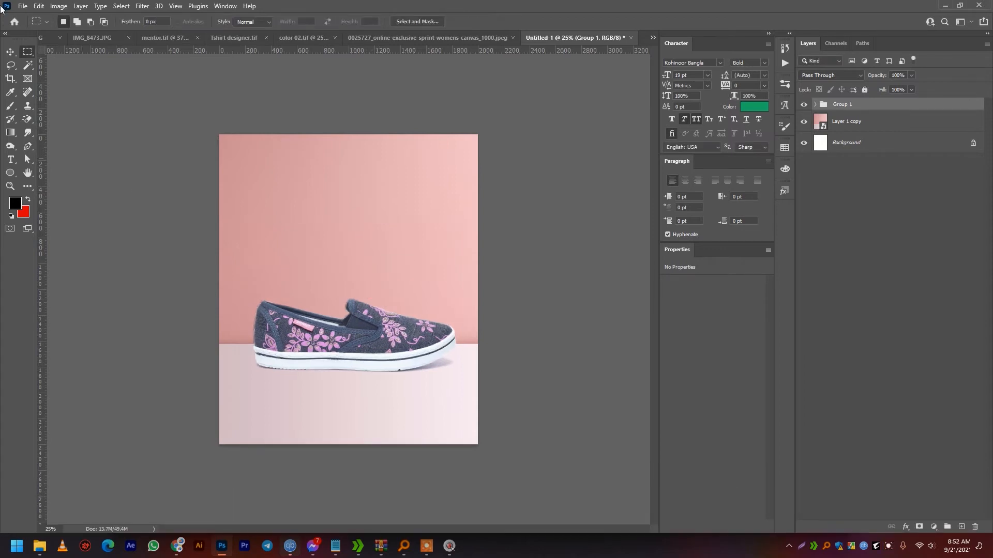
- Select the pink wall area and add a Solid Color fill above Layer 1 copy, using mauve #ae7da3 sampled from the shoe
{"action": "left_click_drag", "start_coordinate": [224, 140], "coordinate": [509, 348]}
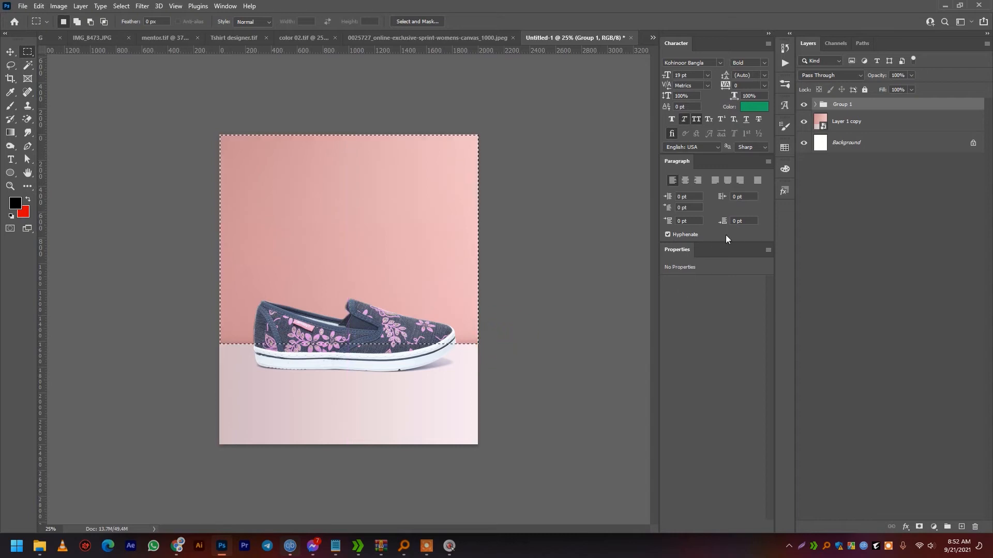
{"action": "left_click", "coordinate": [848, 121]}
{"action": "left_click", "coordinate": [934, 527]}
{"action": "left_click", "coordinate": [936, 344]}
{"action": "left_click", "coordinate": [433, 333]}
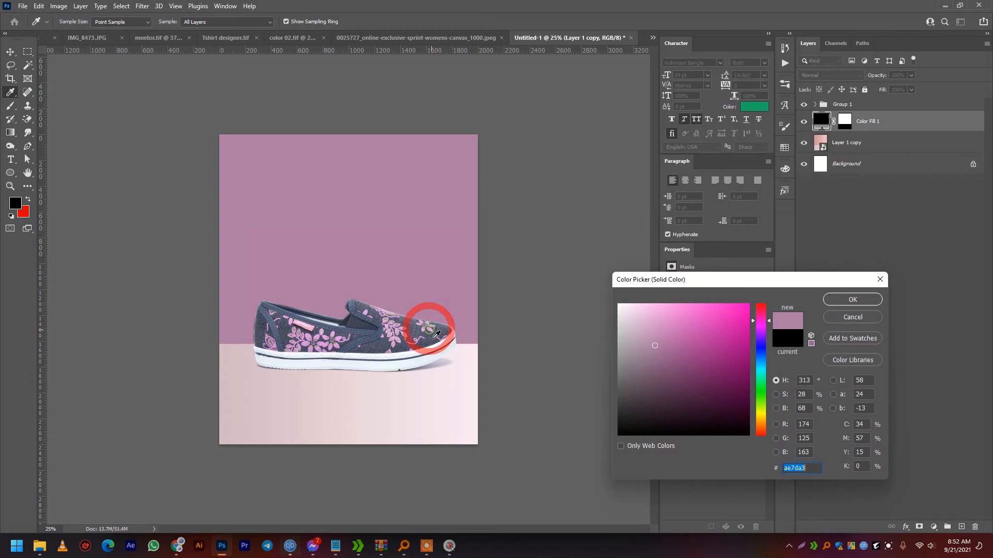
{"action": "left_click", "coordinate": [848, 300]}
- Set the Color Fill 1 layer's blend mode to Color
{"action": "left_click", "coordinate": [830, 75]}
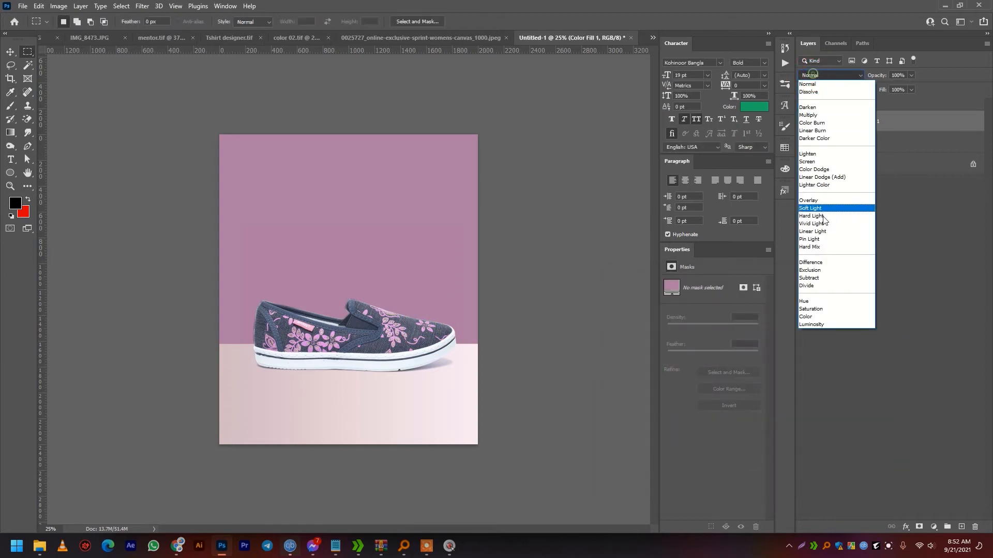
{"action": "left_click", "coordinate": [813, 317]}
{"action": "key", "text": "shift+alt"}
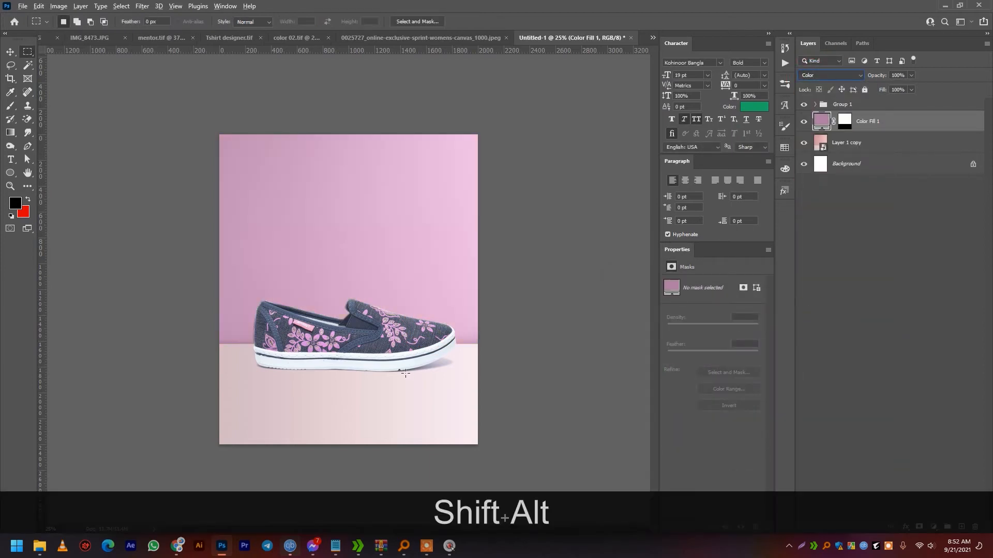
- Add a two-line headline reading "MOVE" and "YOUR WAY" on the wall above the shoe, on a new layer
{"action": "left_click", "coordinate": [11, 52]}
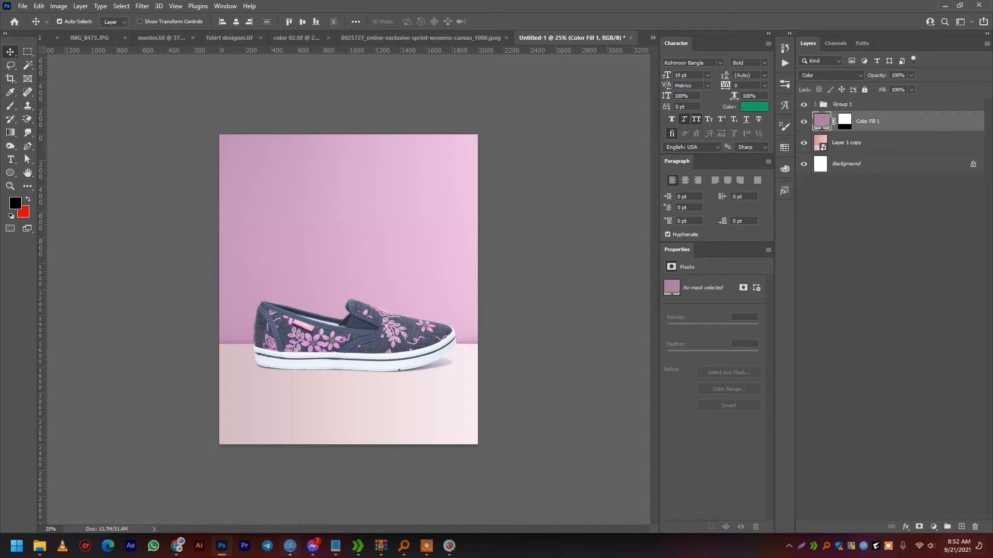
{"action": "left_click", "coordinate": [962, 526]}
{"action": "left_click", "coordinate": [11, 159]}
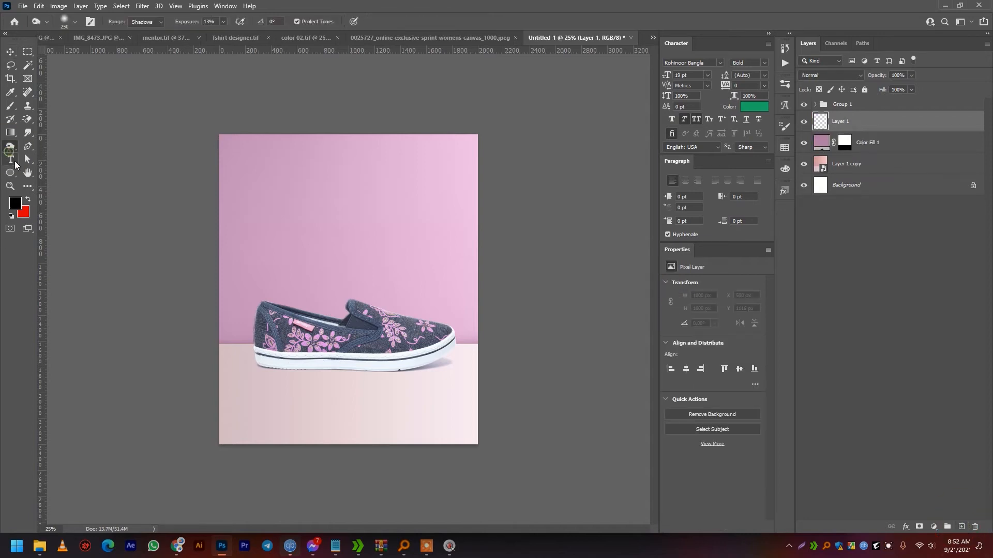
{"action": "left_click", "coordinate": [340, 206]}
{"action": "key", "text": "shift+m"}
{"action": "type", "text": "obv"}
{"action": "key", "text": "BackSpace"}
{"action": "key", "text": "BackSpace"}
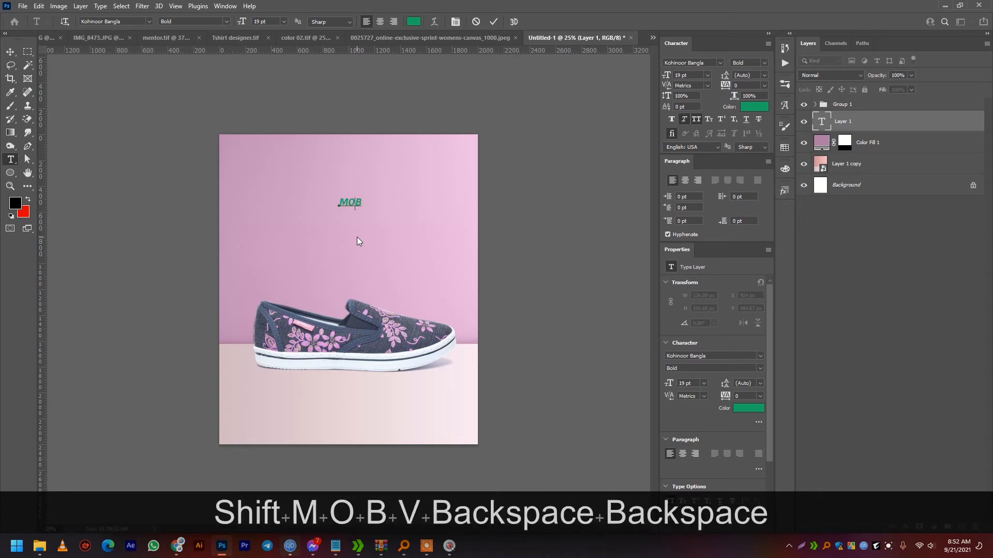
{"action": "type", "text": "bv"}
{"action": "key", "text": "BackSpace"}
{"action": "type", "text": "v"}
{"action": "key", "text": "BackSpace"}
{"action": "key", "text": "BackSpace"}
{"action": "type", "text": "ve"}
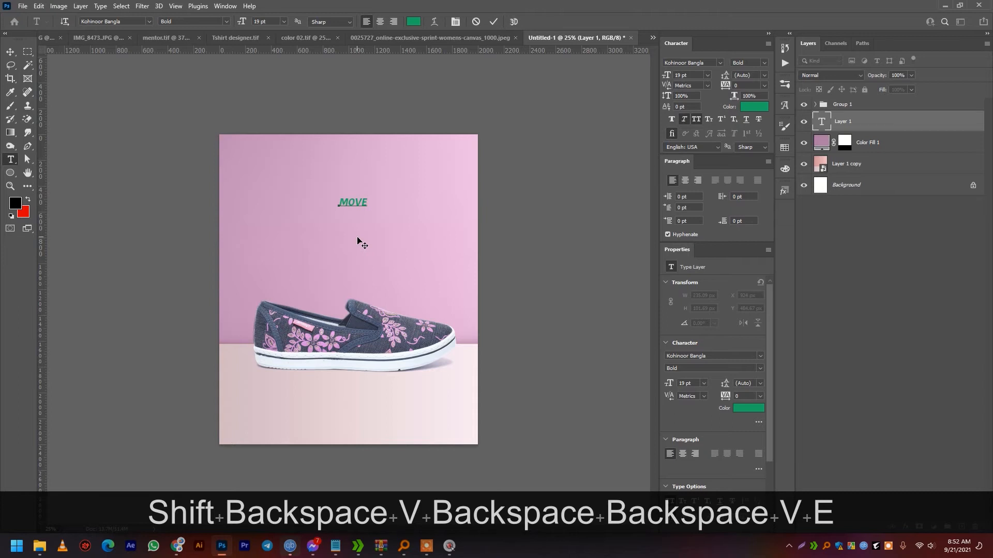
{"action": "key", "text": "Return"}
{"action": "type", "text": "Your "}
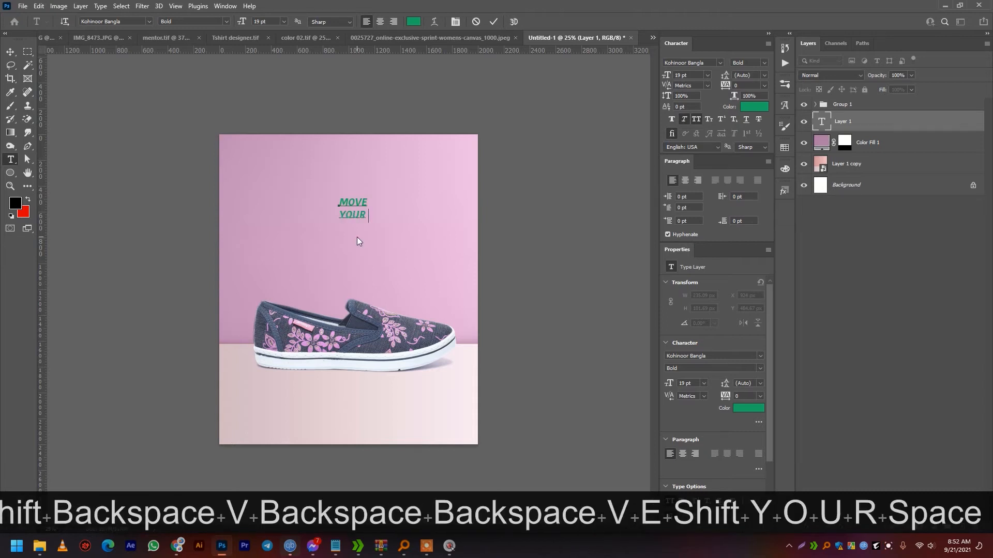
{"action": "type", "text": "Way"}
- Center-align the whole headline and set it in upright Montserrat Bold, keeping all caps
{"action": "key", "text": "ctrl+a"}
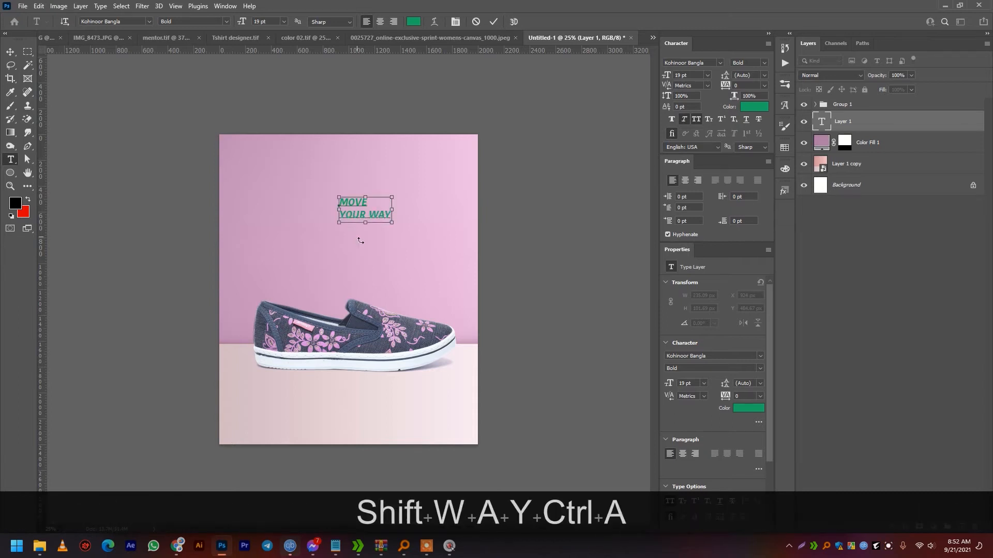
{"action": "left_click", "coordinate": [381, 22]}
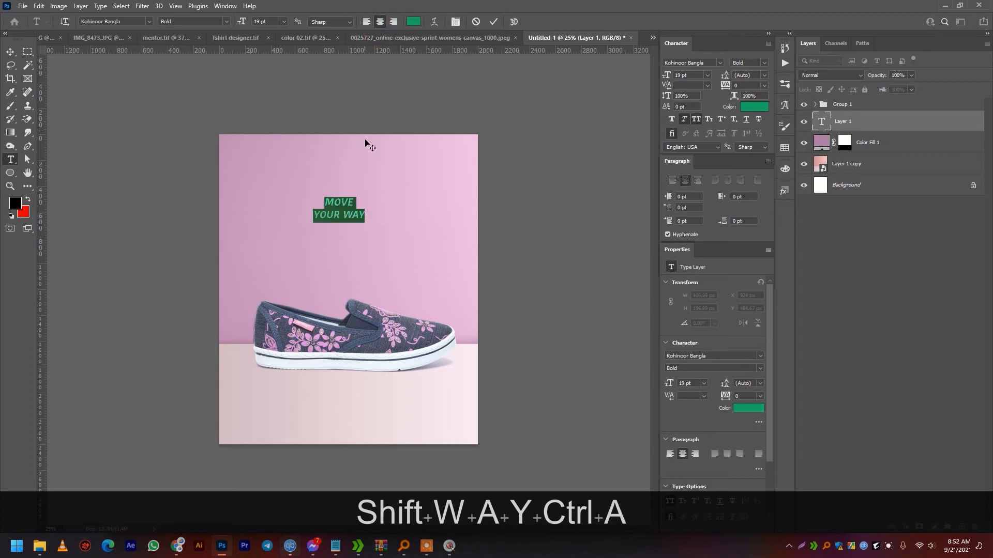
{"action": "left_click", "coordinate": [152, 22]}
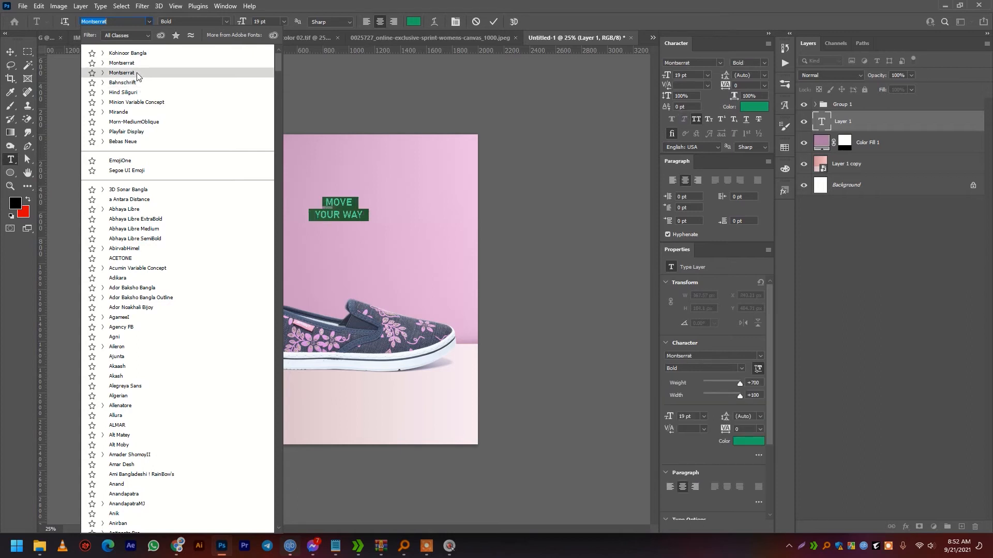
{"action": "left_click", "coordinate": [130, 72]}
{"action": "left_click", "coordinate": [683, 123]}
{"action": "left_click", "coordinate": [699, 120]}
{"action": "left_click", "coordinate": [699, 121]}
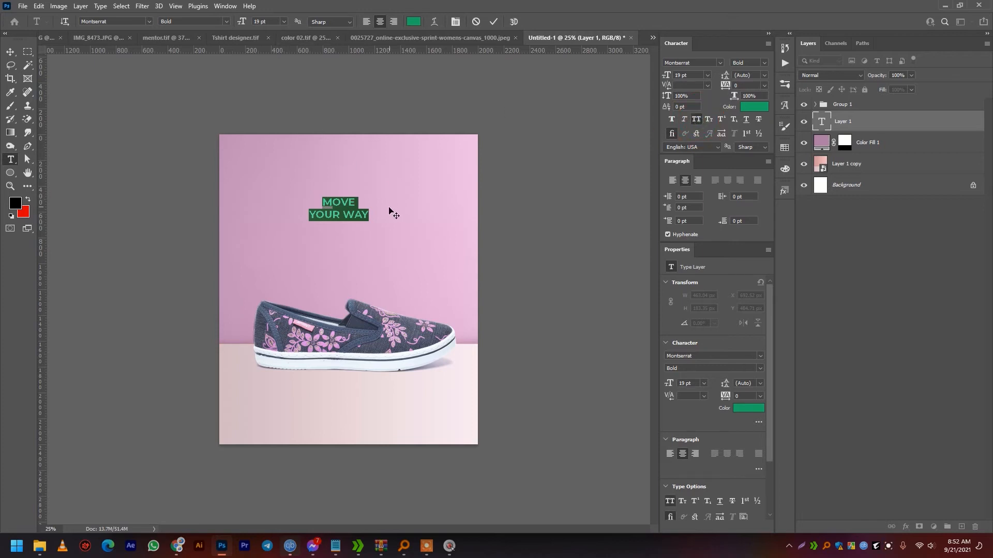
- Set the font size of the word "MOVE" to 69 pt
{"action": "left_click", "coordinate": [357, 198]}
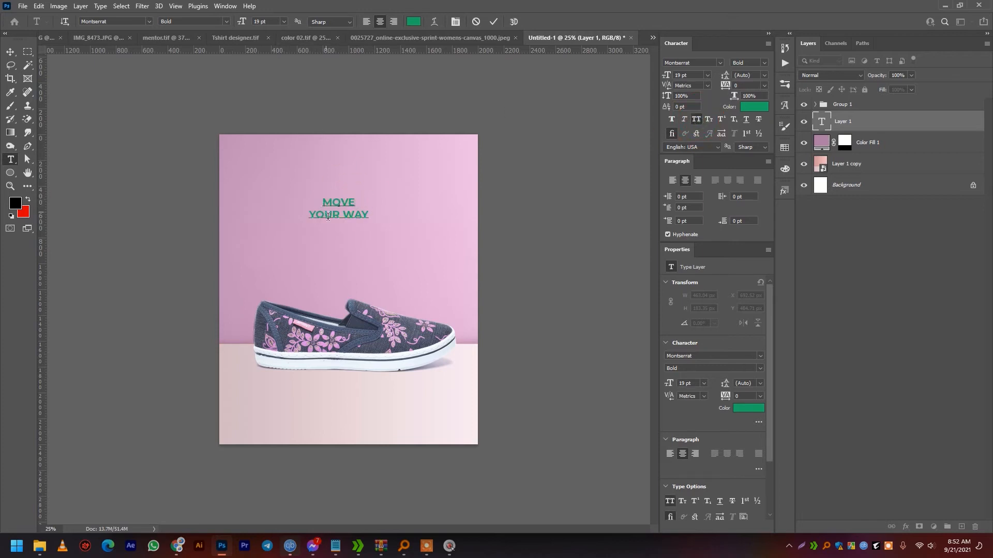
{"action": "left_click_drag", "start_coordinate": [357, 211], "coordinate": [376, 210]}
{"action": "left_click", "coordinate": [279, 25]}
{"action": "key", "text": "shift+Up"}
{"action": "key", "text": "shift+Up"}
{"action": "key", "text": "shift+Up"}
{"action": "key", "text": "shift+Up"}
{"action": "key", "text": "shift+Up"}
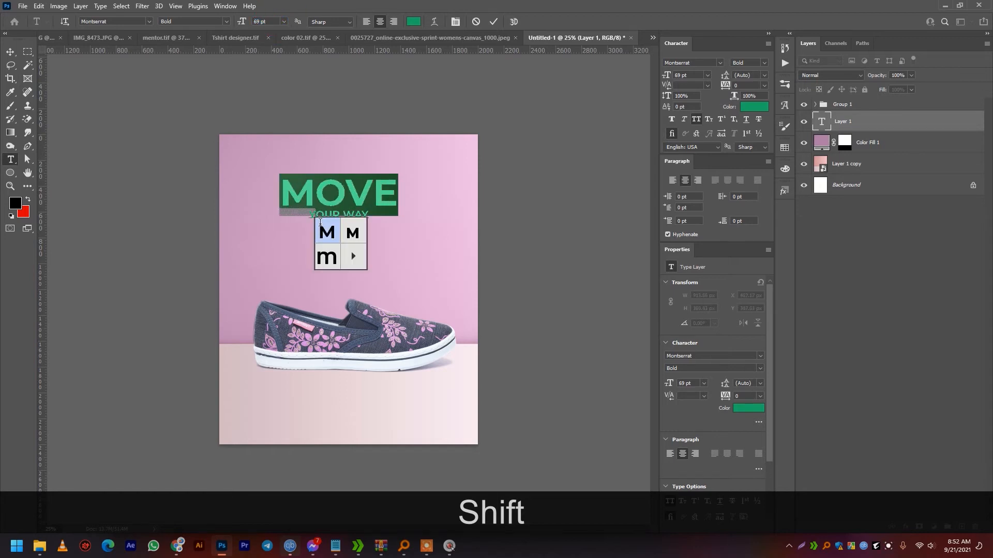
- Set the font size of the "YOUR WAY" line to 29 pt
{"action": "left_click_drag", "start_coordinate": [317, 216], "coordinate": [296, 216]}
{"action": "left_click_drag", "start_coordinate": [387, 213], "coordinate": [306, 214]}
{"action": "left_click", "coordinate": [273, 25]}
{"action": "key", "text": "shift+Up"}
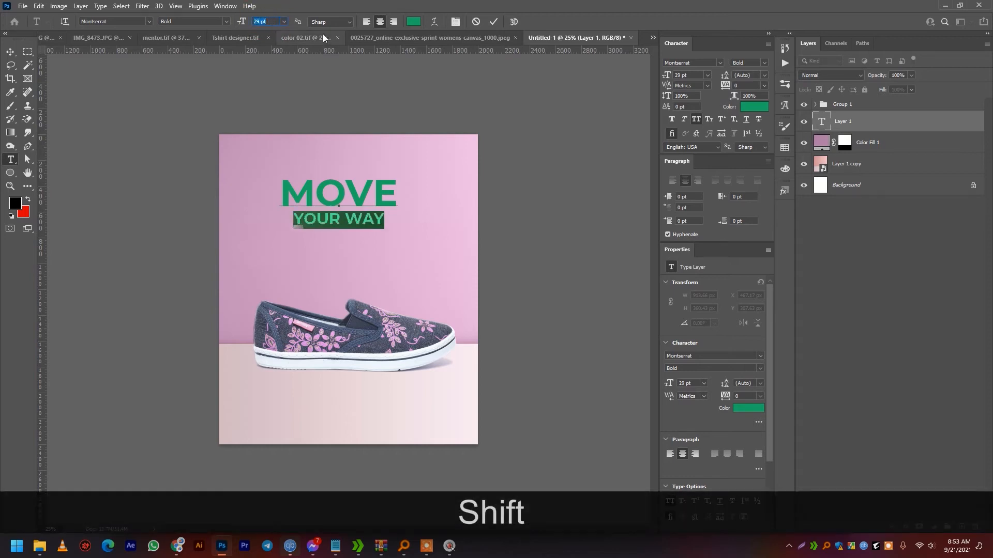
- Recolor the whole headline with dark navy #303241 sampled from the shoe, and center it horizontally on the canvas
{"action": "left_click", "coordinate": [336, 199]}
{"action": "key", "text": "ctrl+a"}
{"action": "left_click", "coordinate": [413, 21]}
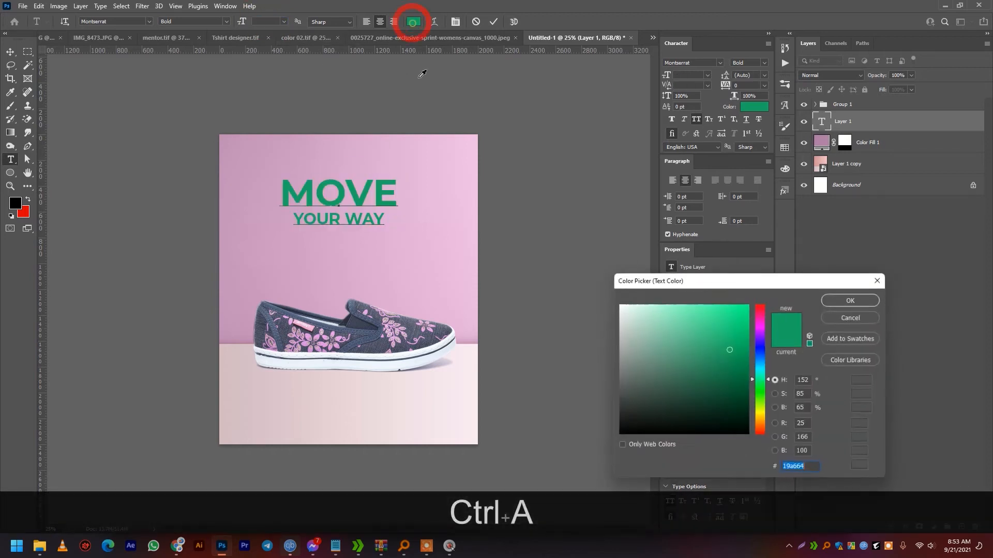
{"action": "left_click", "coordinate": [372, 329]}
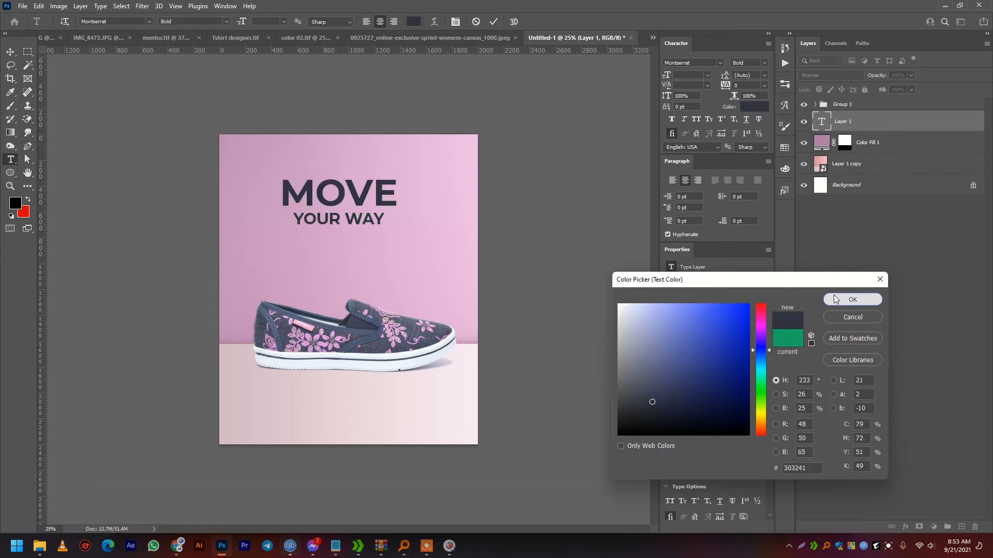
{"action": "left_click", "coordinate": [852, 299]}
{"action": "left_click", "coordinate": [10, 52]}
{"action": "left_click", "coordinate": [236, 21]}
- Switch to Chrome and copy the words "Cute and comfy" from the description on the Apex shoe product page
{"action": "left_click", "coordinate": [177, 554]}
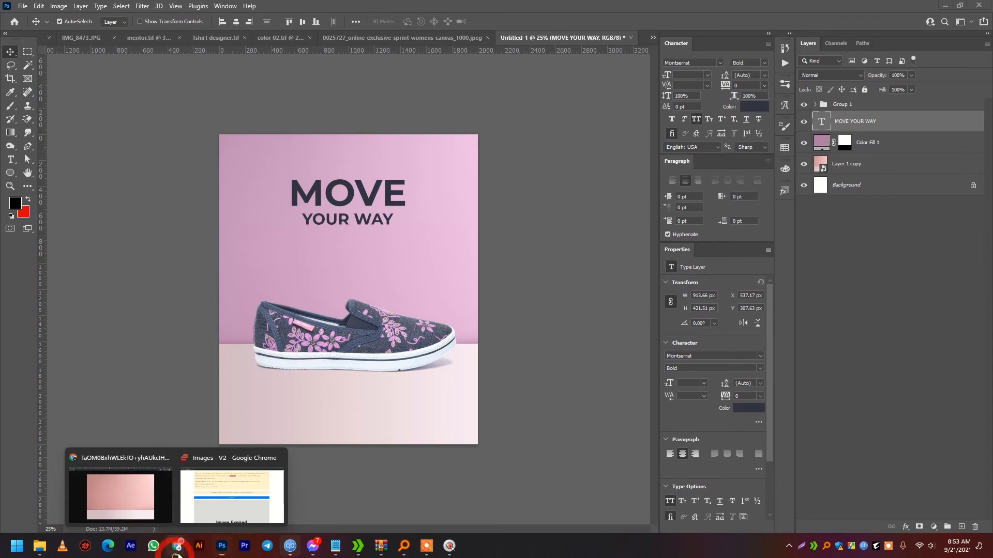
{"action": "left_click", "coordinate": [156, 501]}
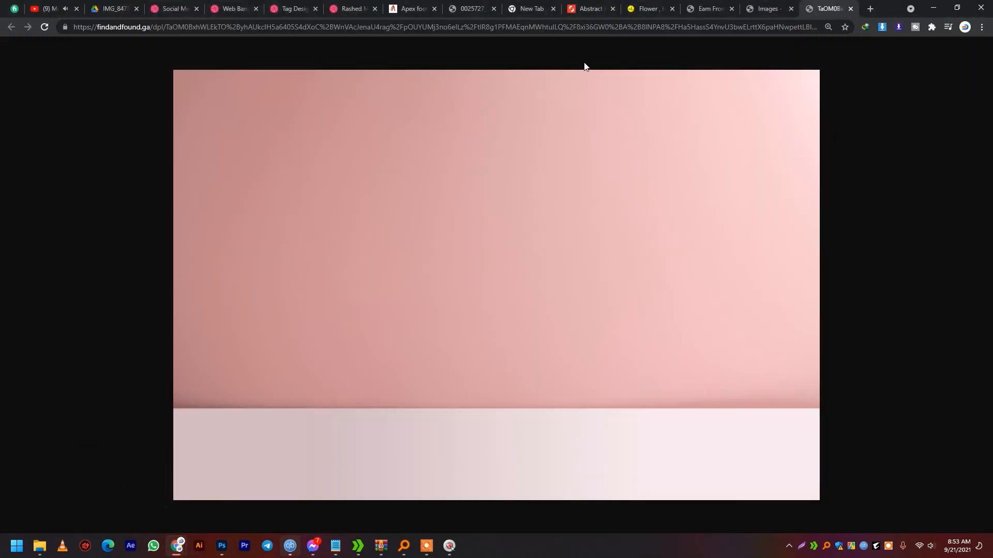
{"action": "left_click", "coordinate": [425, 9]}
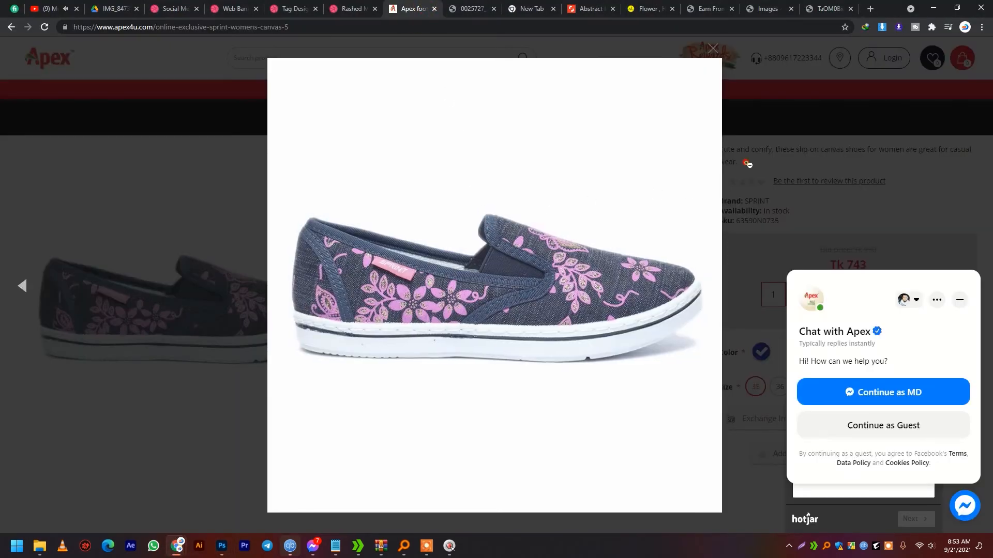
{"action": "left_click", "coordinate": [747, 163]}
{"action": "left_click_drag", "start_coordinate": [711, 150], "coordinate": [780, 151]}
{"action": "key", "text": "ctrl+c"}
{"action": "left_click", "coordinate": [730, 152]}
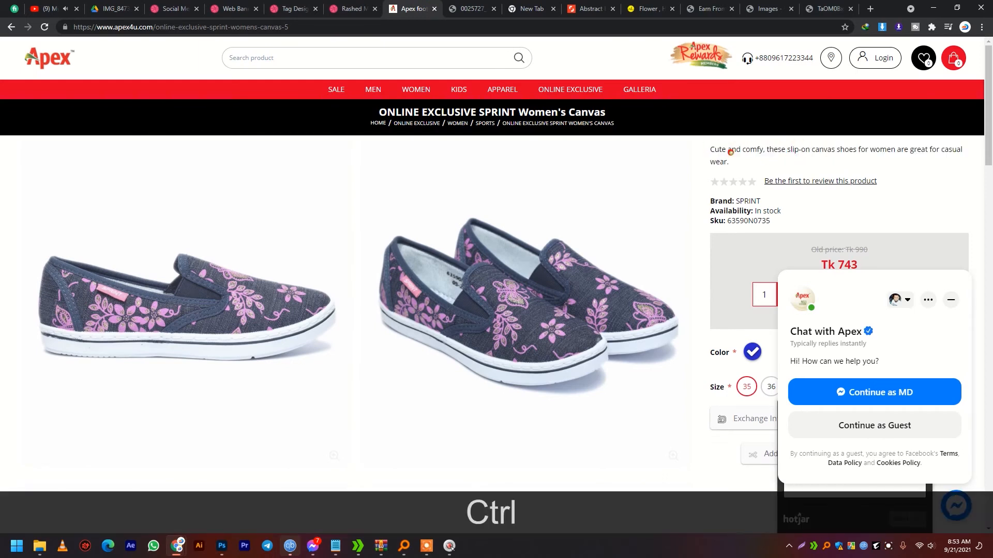
{"action": "left_click_drag", "start_coordinate": [710, 150], "coordinate": [764, 150]}
{"action": "key", "text": "ctrl+c"}
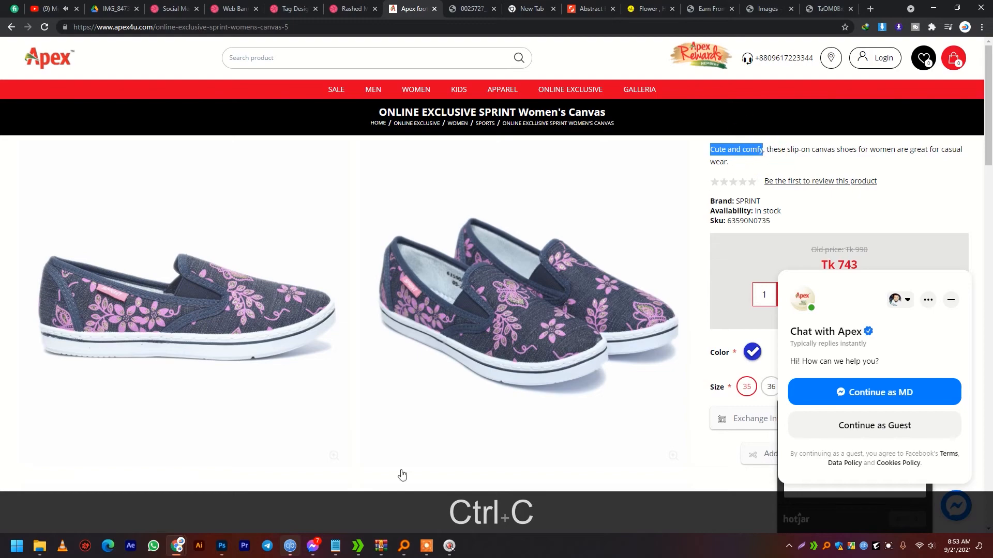
- Back in Photoshop, move the MOVE YOUR WAY headline slightly down and paste "Cute and comfy" as new text above it
{"action": "left_click", "coordinate": [222, 546]}
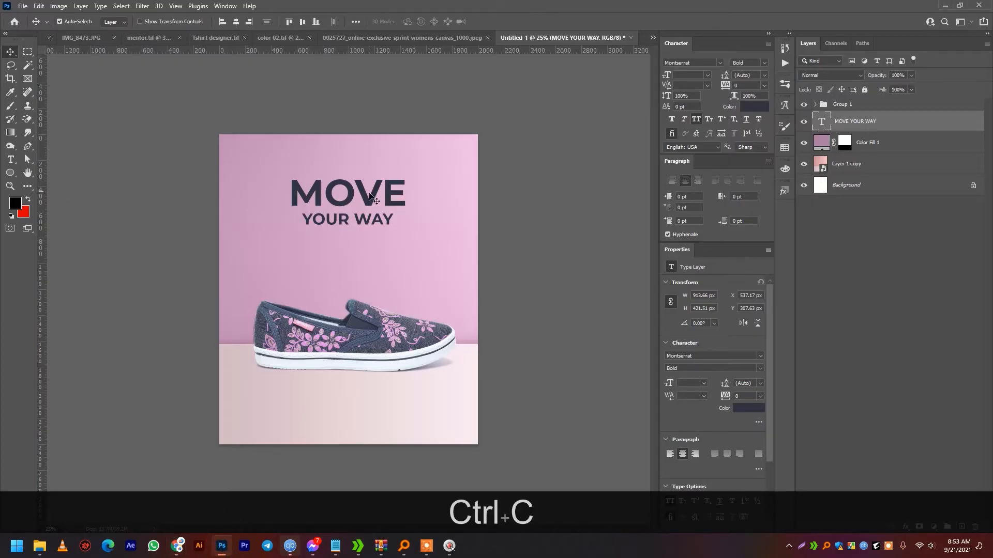
{"action": "left_click_drag", "start_coordinate": [371, 198], "coordinate": [371, 222]}
{"action": "key", "text": "t"}
{"action": "left_click", "coordinate": [335, 179]}
{"action": "key", "text": "ctrl+v"}
- Set the font size of the "Cute and comfy" text to 22 pt
{"action": "key", "text": "ctrl+a"}
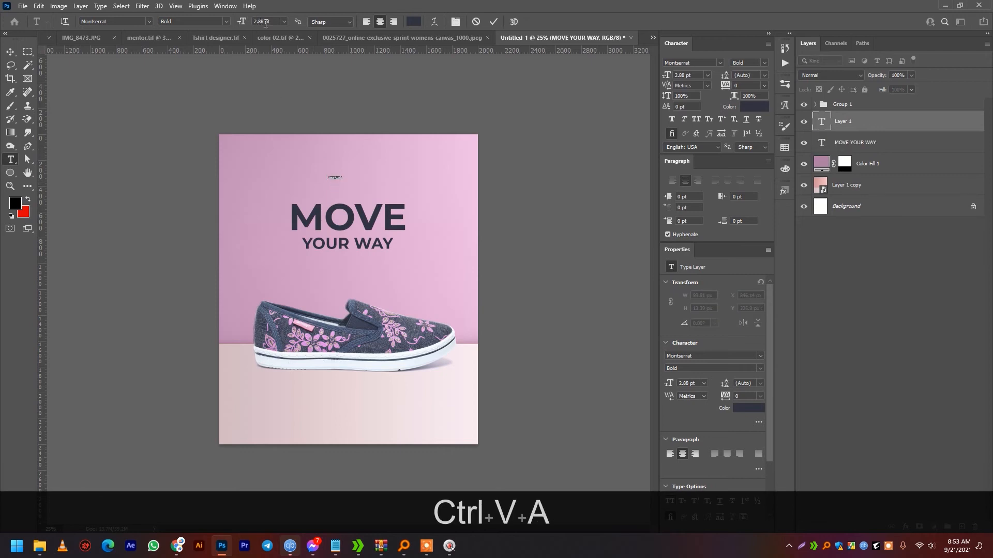
{"action": "left_click", "coordinate": [266, 24]}
{"action": "type", "text": "22"}
{"action": "key", "text": "Return"}
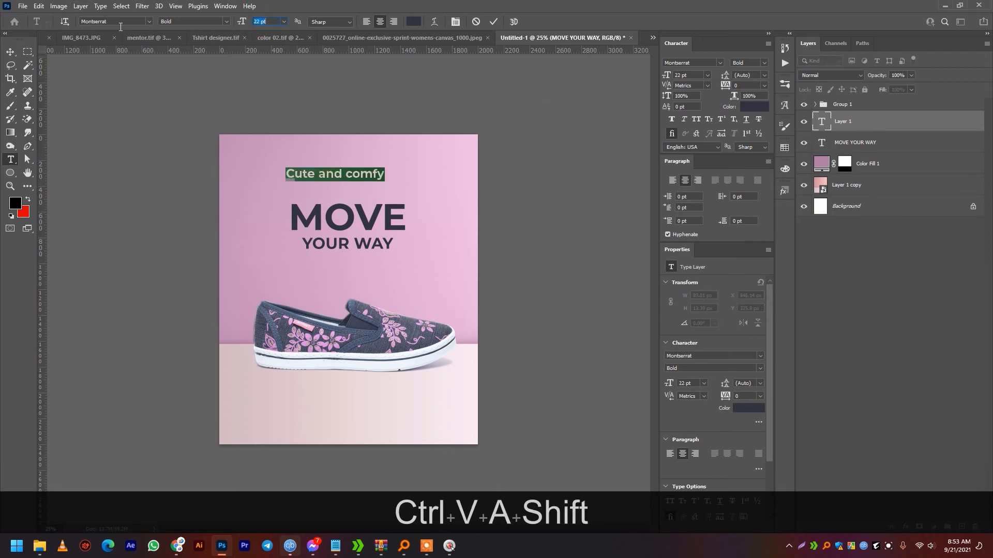
- Search the fonts for "sig" and preview SigniaProBold Bold on the "Cute and comfy" text
{"action": "left_click", "coordinate": [120, 23]}
{"action": "type", "text": "sig"}
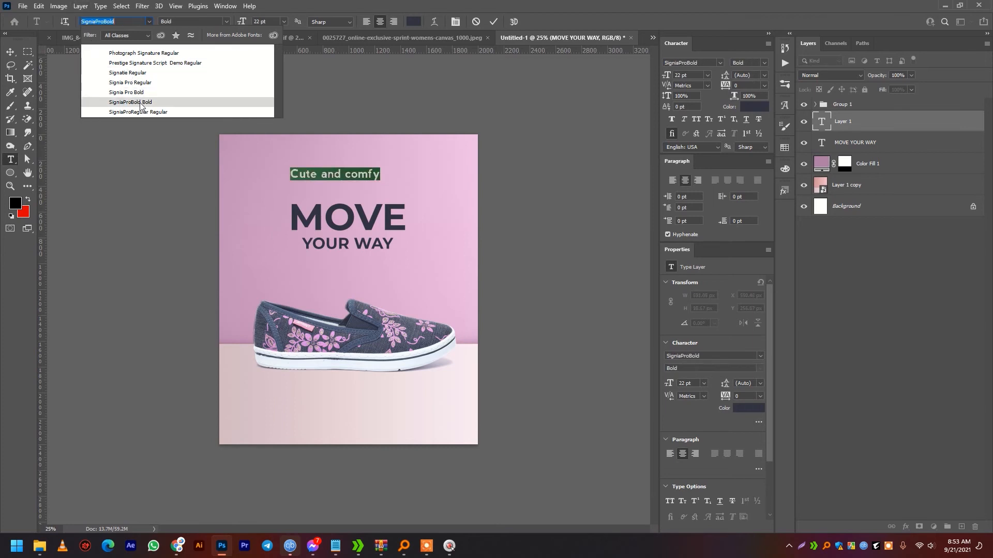
{"action": "left_click", "coordinate": [8, 49]}
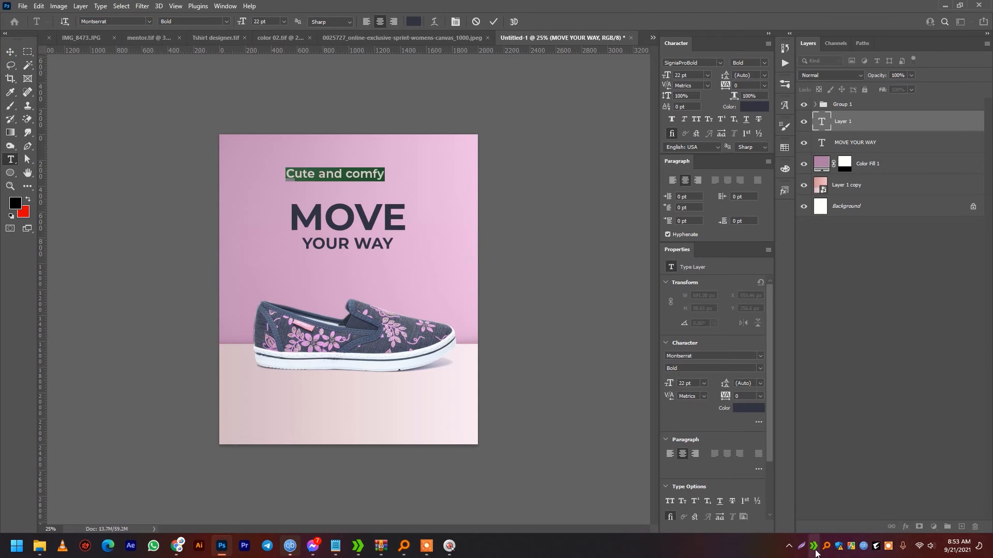
- Open Internet Download Manager, look through the list of downloaded files for a font, and return to Photoshop
{"action": "left_click", "coordinate": [815, 549]}
{"action": "left_click", "coordinate": [524, 393]}
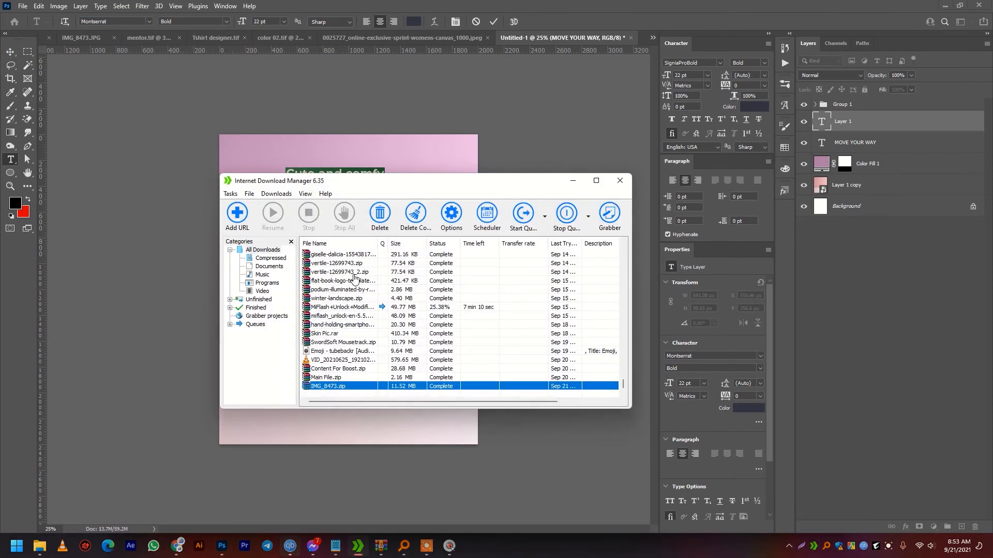
{"action": "scroll", "coordinate": [354, 278], "scroll_direction": "up", "scroll_amount": 3}
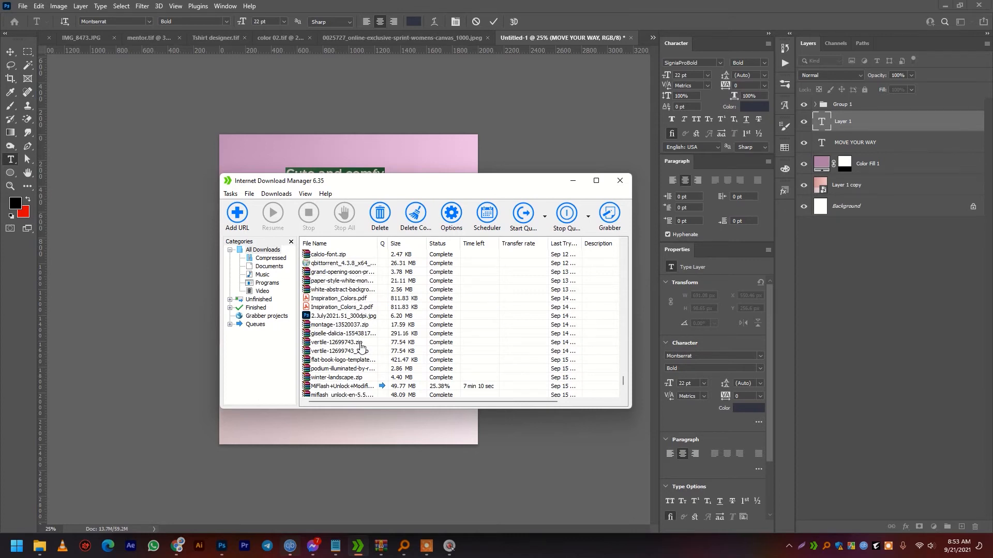
{"action": "scroll", "coordinate": [361, 346], "scroll_direction": "up", "scroll_amount": 3}
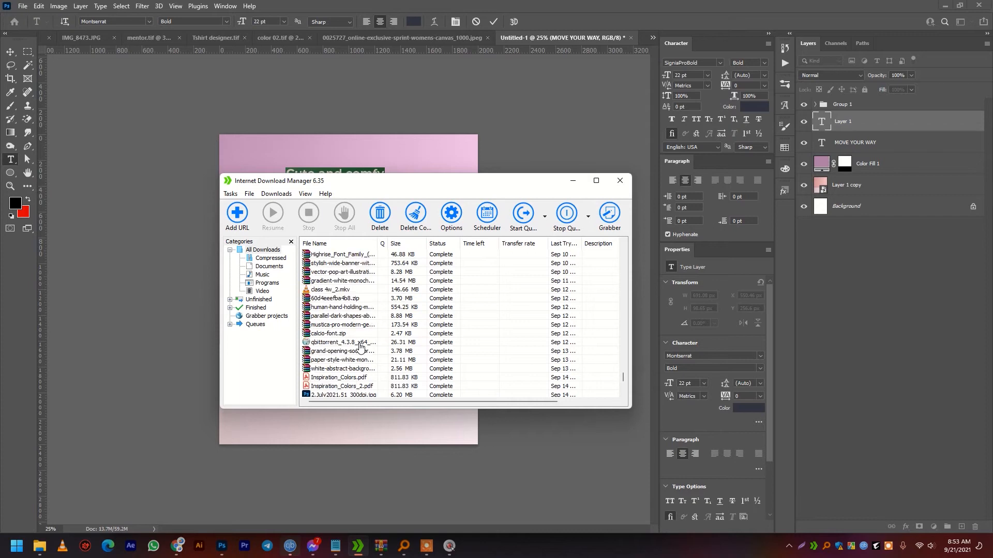
{"action": "scroll", "coordinate": [361, 346], "scroll_direction": "up", "scroll_amount": 3}
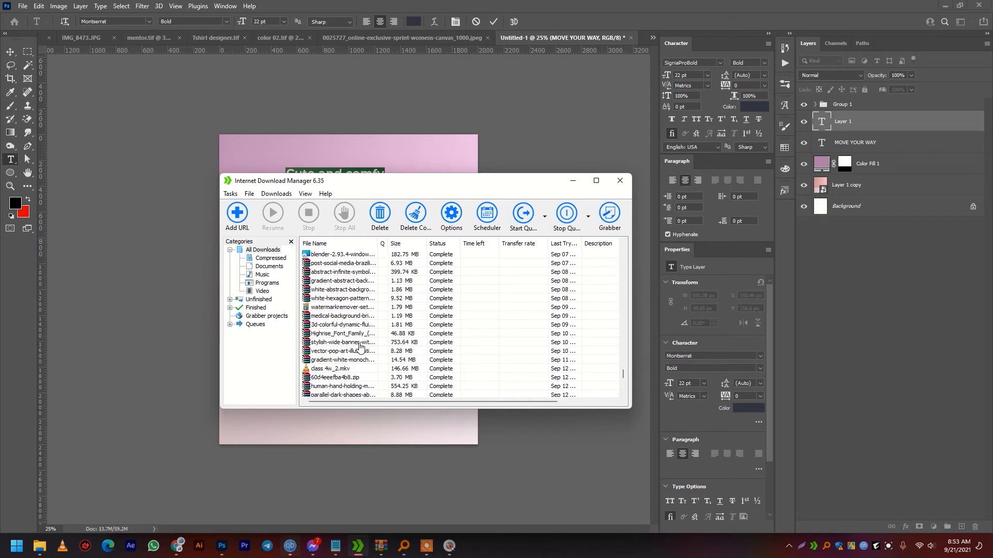
{"action": "scroll", "coordinate": [361, 346], "scroll_direction": "up", "scroll_amount": 6}
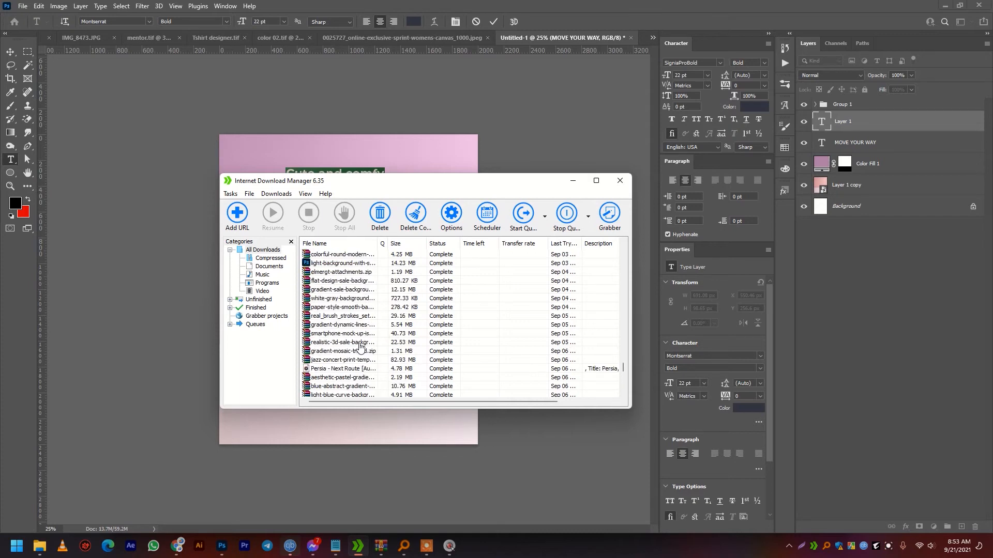
{"action": "scroll", "coordinate": [360, 347], "scroll_direction": "up", "scroll_amount": 6}
{"action": "scroll", "coordinate": [361, 346], "scroll_direction": "up", "scroll_amount": 6}
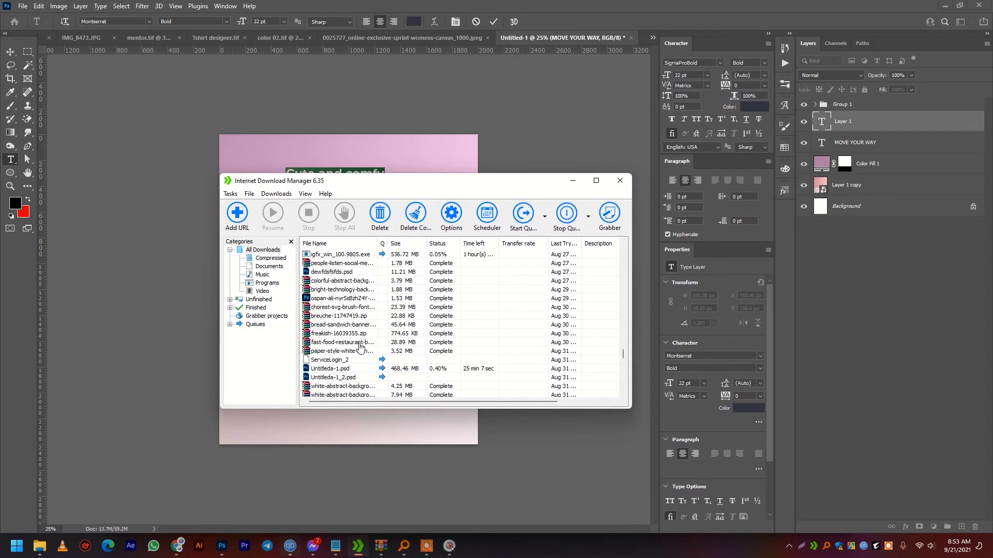
{"action": "scroll", "coordinate": [361, 347], "scroll_direction": "down", "scroll_amount": 15}
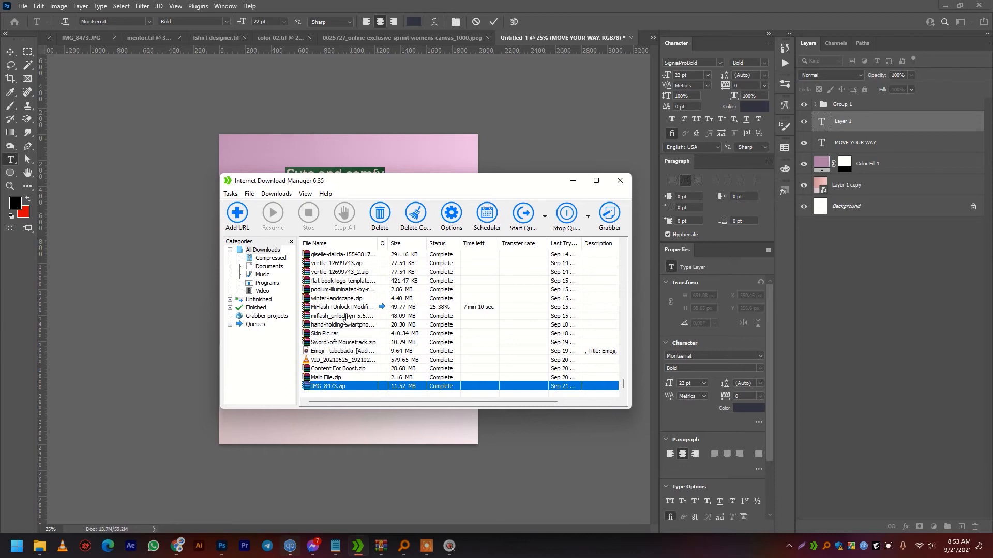
{"action": "left_click", "coordinate": [572, 181]}
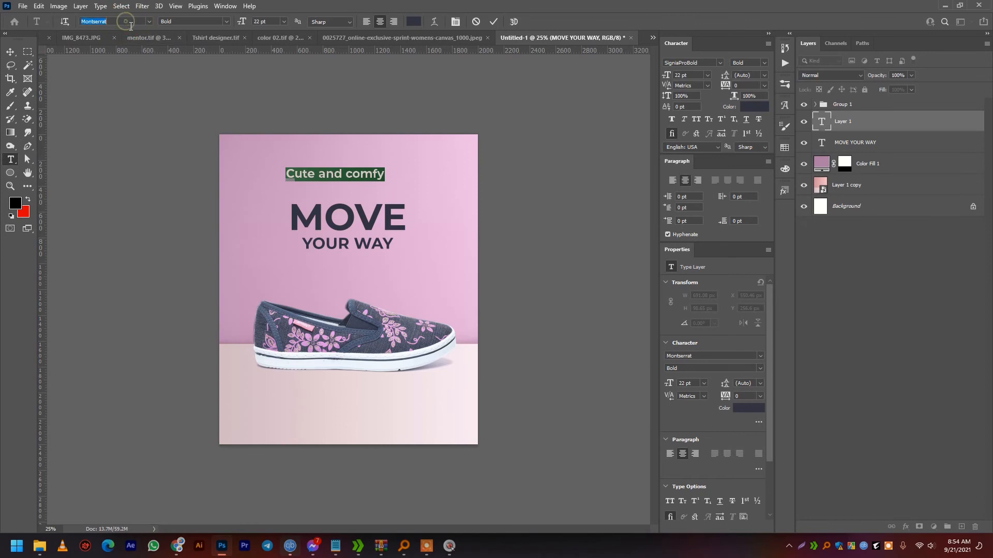
- Search the fonts for "sig" and apply Photograph Signature Regular to the "Cute and comfy" text
{"action": "type", "text": "sig"}
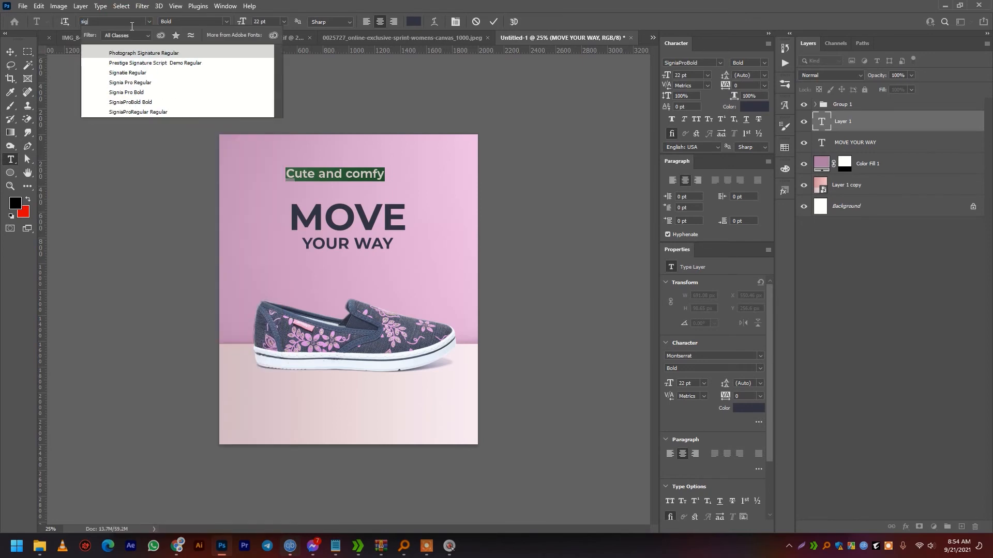
{"action": "key", "text": "Down"}
{"action": "key", "text": "Down"}
{"action": "key", "text": "Down"}
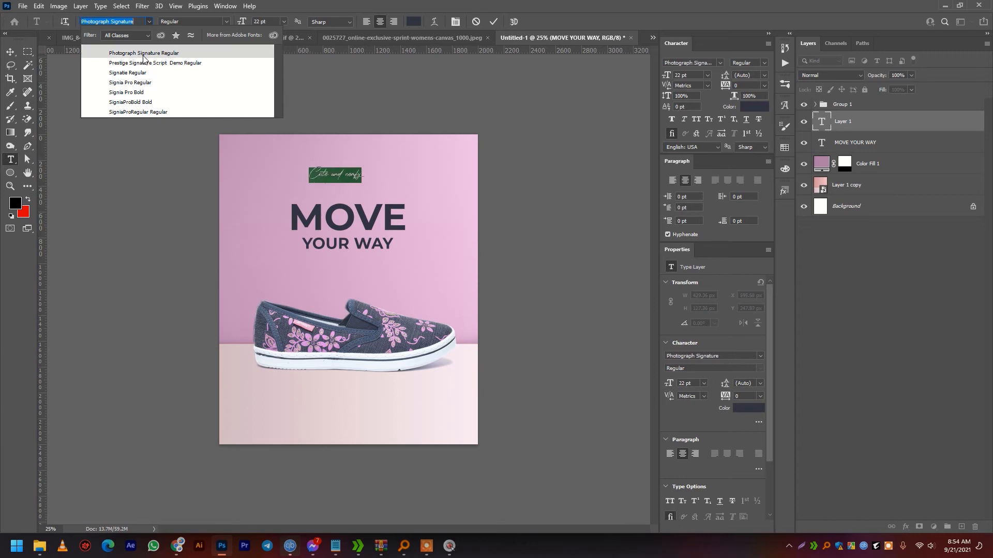
{"action": "left_click", "coordinate": [144, 56]}
- Set the script text's size to 52 pt and capitalize its last word so it reads "Cute and Comfy"
{"action": "left_click", "coordinate": [274, 21]}
{"action": "key", "text": "shift+Up"}
{"action": "key", "text": "shift+Up"}
{"action": "key", "text": "shift+Up"}
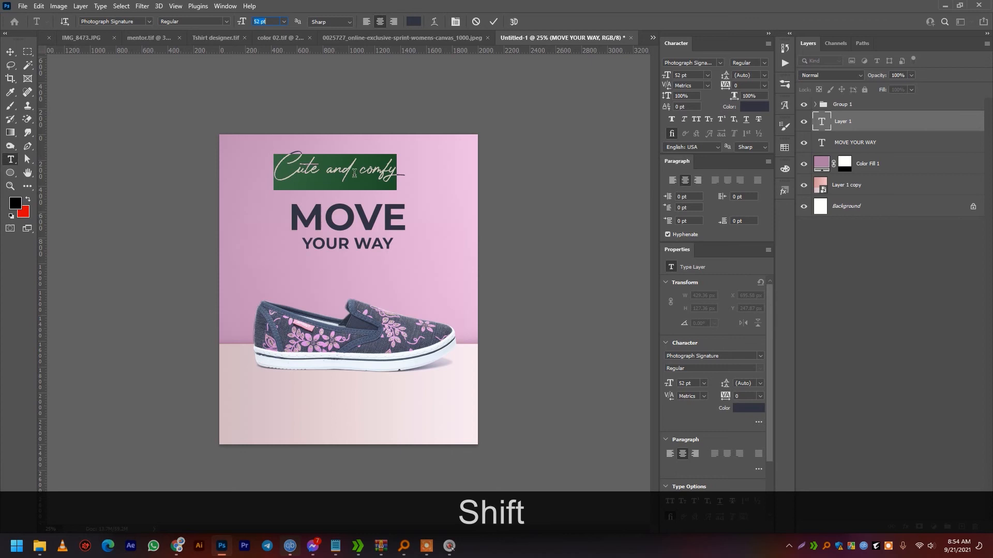
{"action": "left_click_drag", "start_coordinate": [366, 177], "coordinate": [373, 178]}
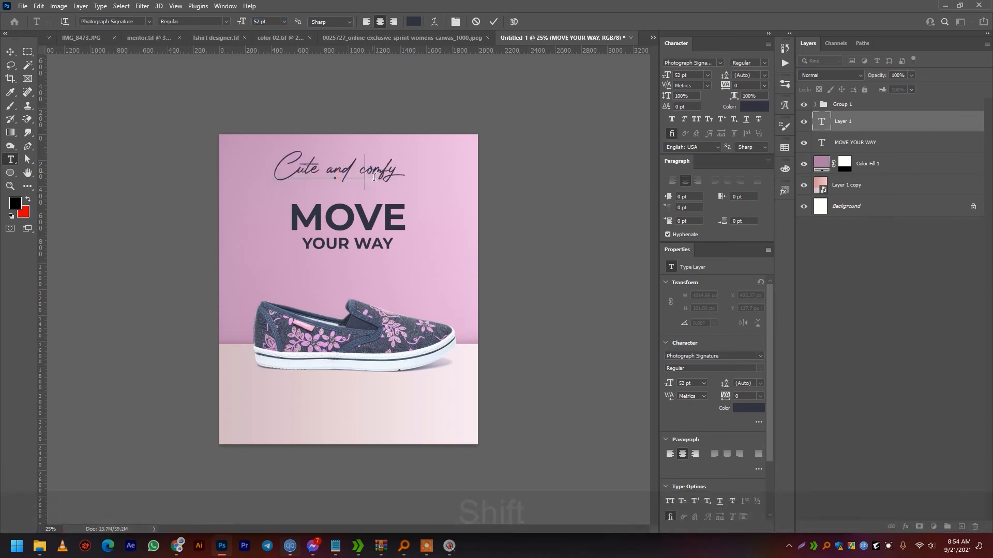
{"action": "type", "text": "C"}
{"action": "left_click", "coordinate": [10, 52]}
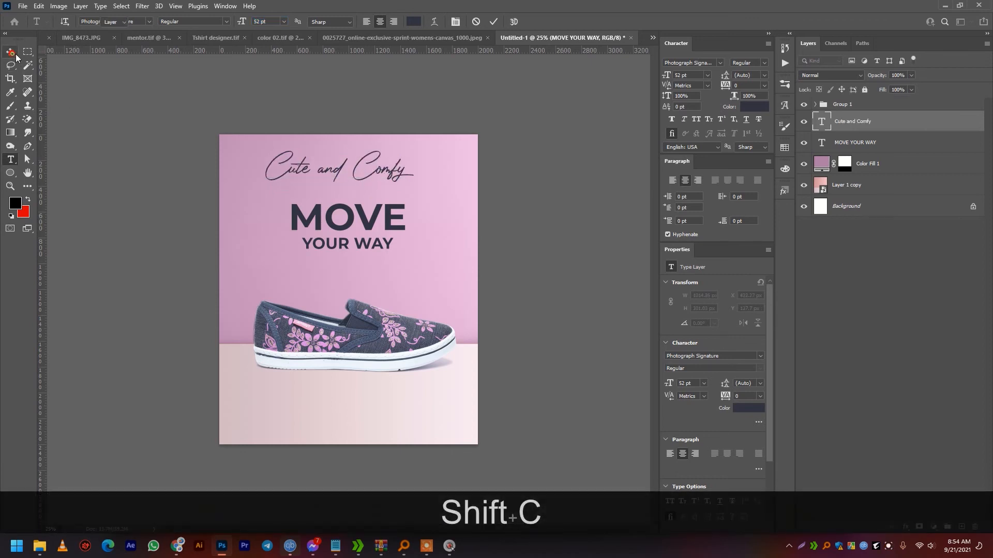
- Center the "Cute and Comfy" text horizontally, scale it down to about 29.93 pt and place it above MOVE
{"action": "left_click", "coordinate": [236, 22]}
{"action": "scroll", "coordinate": [361, 166], "scroll_direction": "up", "scroll_amount": 2}
{"action": "left_click_drag", "start_coordinate": [390, 123], "coordinate": [393, 151]}
{"action": "key", "text": "ctrl+t"}
{"action": "left_click_drag", "start_coordinate": [491, 145], "coordinate": [428, 149]}
{"action": "double_click", "coordinate": [378, 150]}
{"action": "scroll", "coordinate": [376, 154], "scroll_direction": "down", "scroll_amount": 2}
{"action": "scroll", "coordinate": [379, 184], "scroll_direction": "up", "scroll_amount": 1}
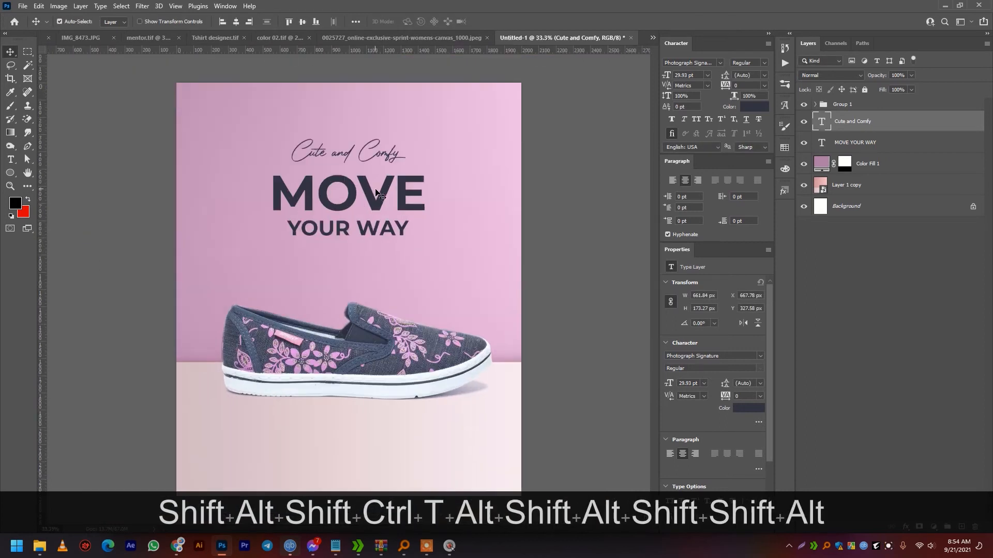
- Re-center the "Cute and Comfy" text horizontally and lower it slightly toward the MOVE headline
{"action": "left_click", "coordinate": [238, 21]}
{"action": "scroll", "coordinate": [348, 126], "scroll_direction": "down", "scroll_amount": 1}
{"action": "left_click_drag", "start_coordinate": [356, 191], "coordinate": [357, 199]}
{"action": "scroll", "coordinate": [356, 199], "scroll_direction": "up", "scroll_amount": 1}
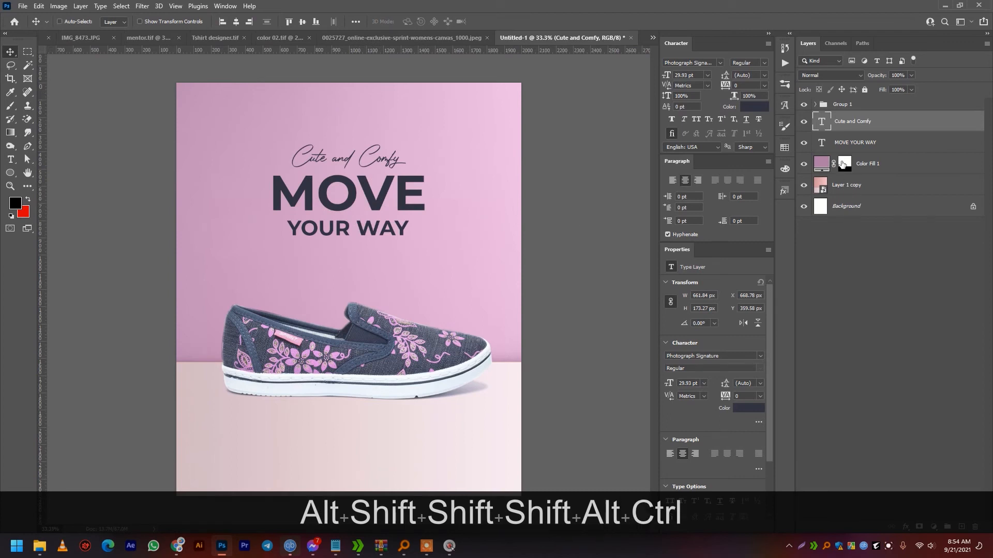
{"action": "left_click", "coordinate": [846, 147], "text": "ctrl"}
{"action": "left_click_drag", "start_coordinate": [458, 182], "coordinate": [459, 164]}
{"action": "key", "text": "ctrl+z"}
- Select the "Cute and Comfy" and MOVE YOUR WAY layers with auto-select off and move both texts up together
{"action": "left_click", "coordinate": [861, 144]}
{"action": "left_click", "coordinate": [858, 122], "text": "ctrl"}
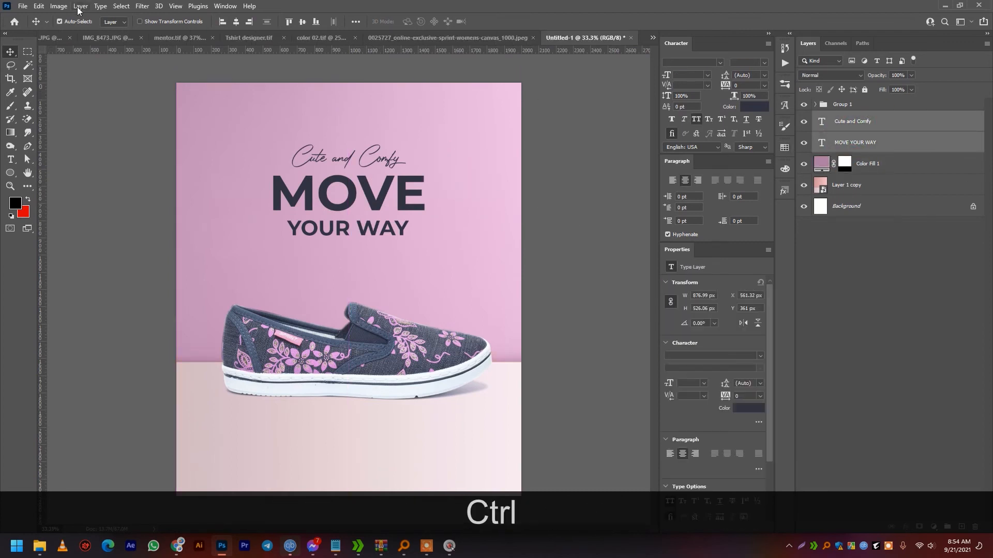
{"action": "left_click", "coordinate": [73, 22]}
{"action": "left_click_drag", "start_coordinate": [347, 155], "coordinate": [346, 144]}
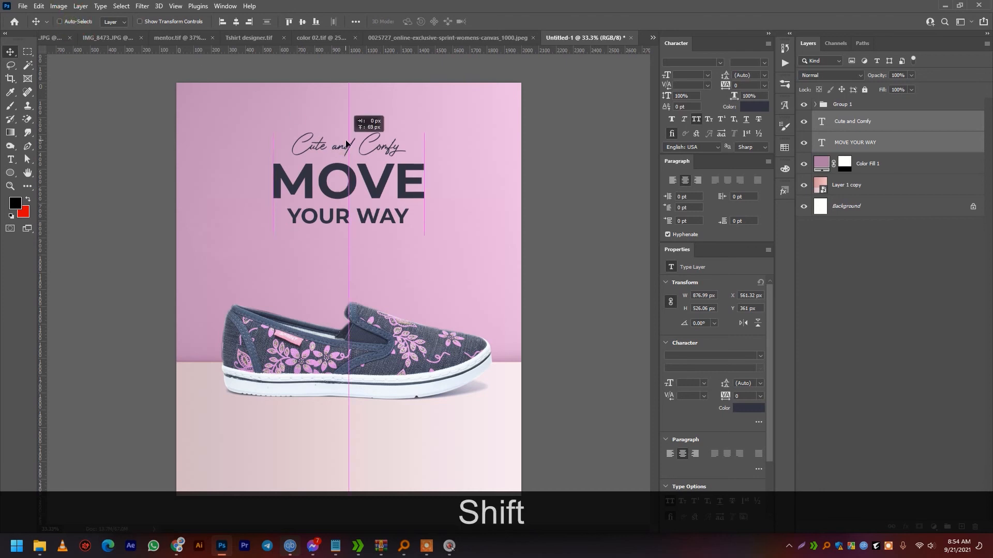
{"action": "key", "text": "ctrl+minus"}
{"action": "left_click_drag", "start_coordinate": [339, 233], "coordinate": [361, 199]}
- Move the shoe in Group 1 slightly down and enlarge it a little with Free Transform
{"action": "left_click", "coordinate": [844, 104]}
{"action": "left_click_drag", "start_coordinate": [362, 298], "coordinate": [362, 309]}
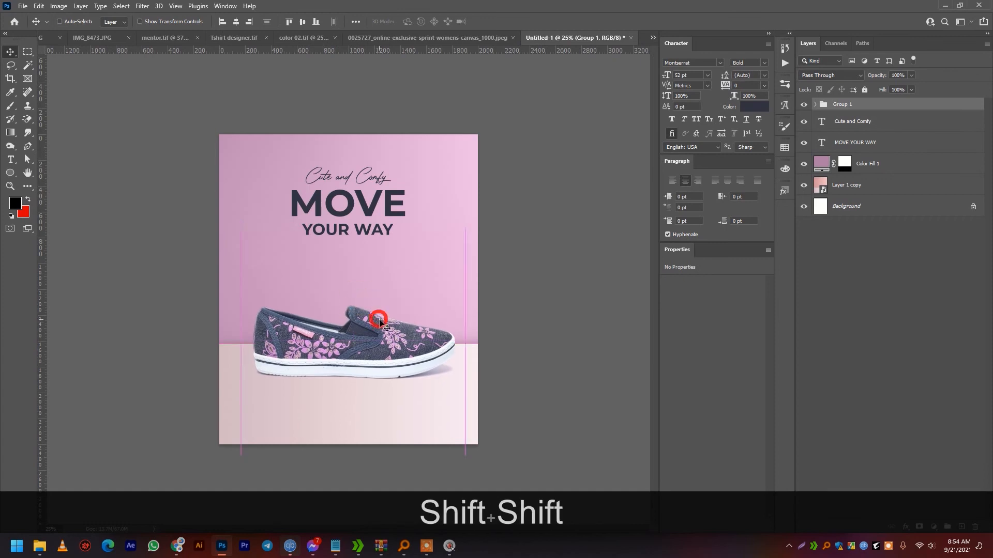
{"action": "key", "text": "ctrl+t"}
{"action": "left_click_drag", "start_coordinate": [465, 341], "coordinate": [424, 347]}
{"action": "left_click", "coordinate": [10, 52]}
- With the Cute and Comfy layer selected, switch to Chrome and copy "these slip-on canvas shoes for women are great for casual wear."
{"action": "scroll", "coordinate": [313, 247], "scroll_direction": "up", "scroll_amount": 1}
{"action": "left_click", "coordinate": [841, 124]}
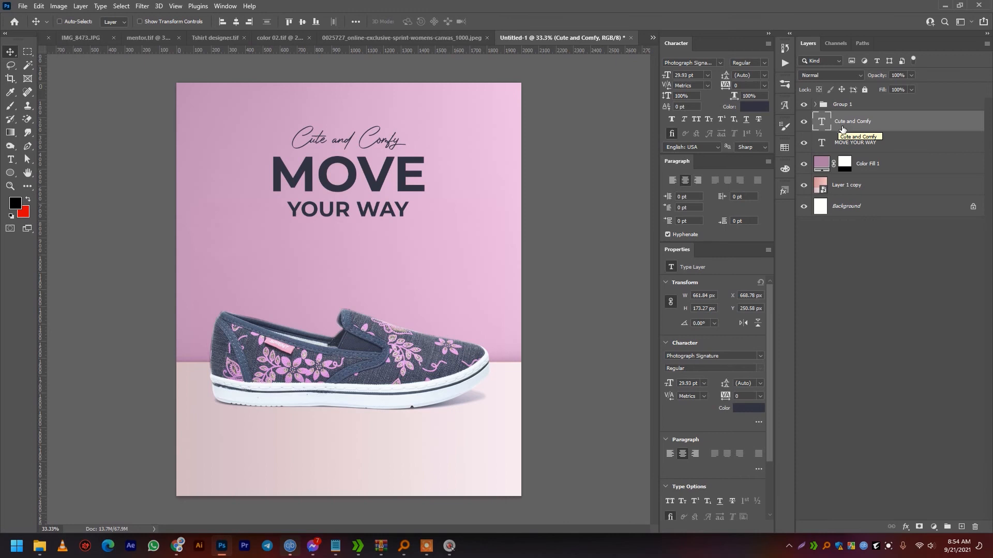
{"action": "mouse_move", "coordinate": [177, 546]}
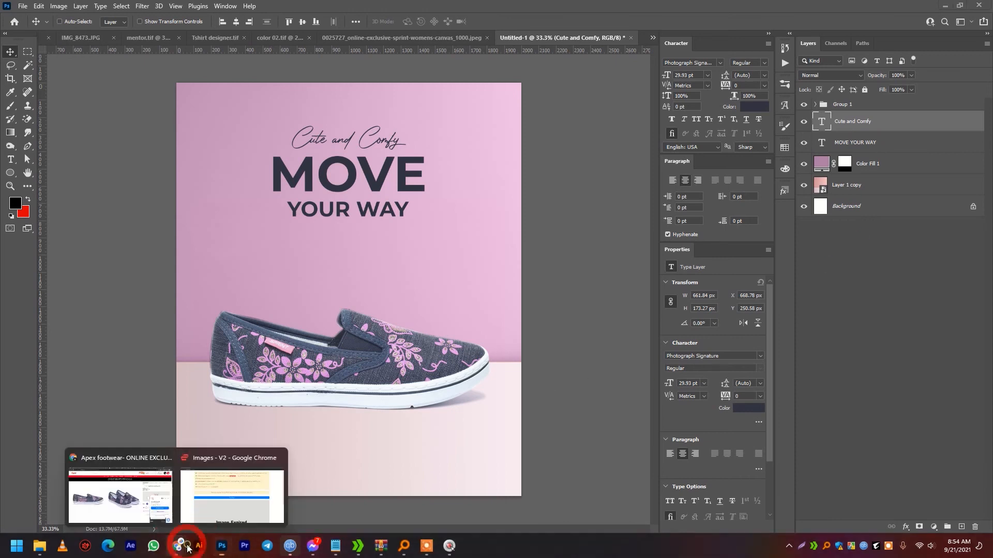
{"action": "left_click", "coordinate": [150, 517]}
{"action": "left_click", "coordinate": [786, 157]}
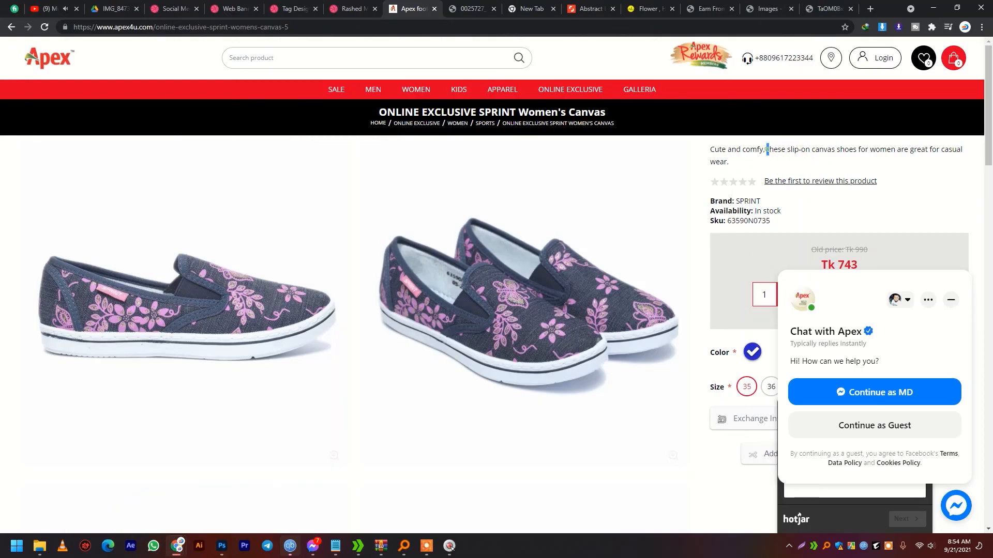
{"action": "left_click_drag", "start_coordinate": [767, 149], "coordinate": [804, 163]}
{"action": "key", "text": "ctrl+c"}
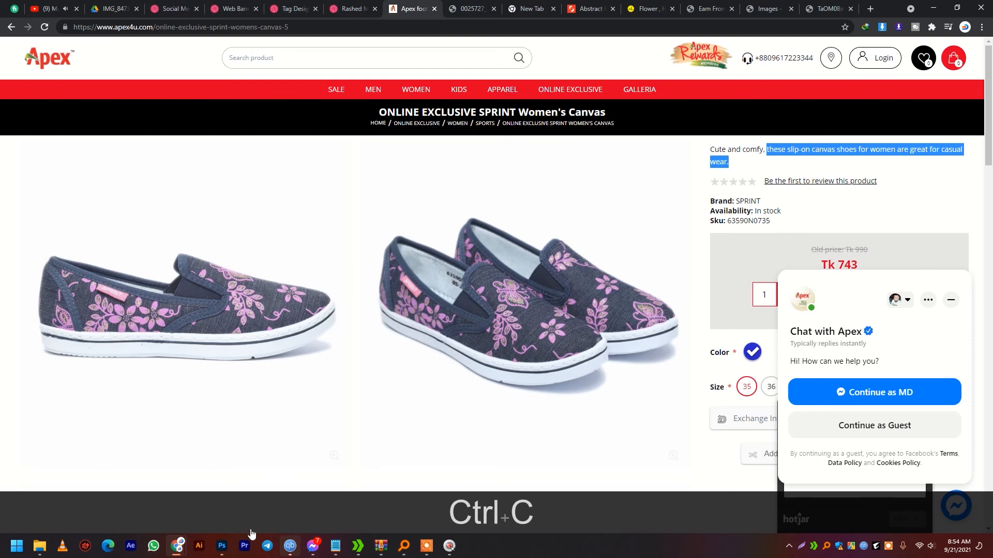
- Back in Photoshop, draw a text box about 1091 by 207 px below YOUR WAY and paste the copied sentence into it
{"action": "left_click", "coordinate": [221, 546]}
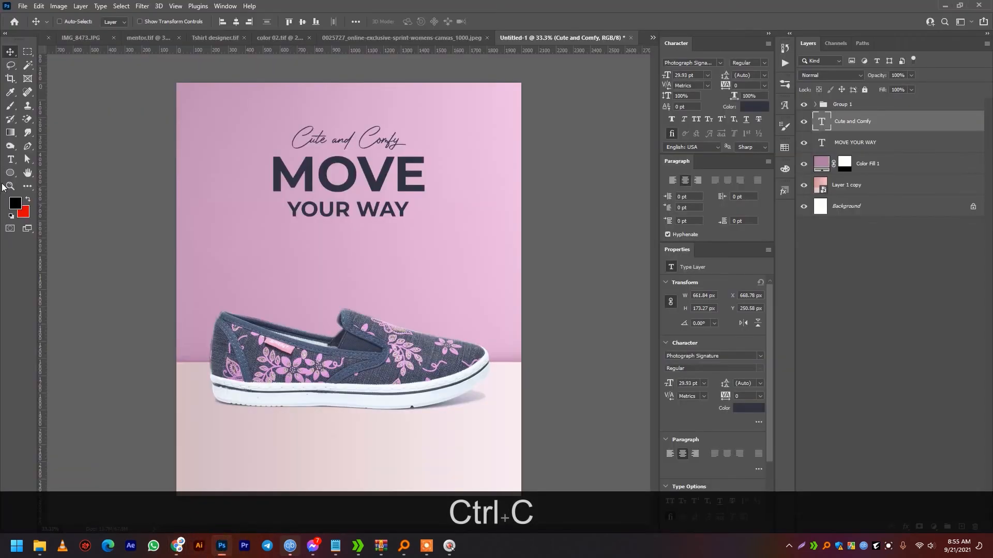
{"action": "key", "text": "t"}
{"action": "left_click_drag", "start_coordinate": [256, 227], "coordinate": [454, 274]}
{"action": "key", "text": "ctrl+v"}
{"action": "key", "text": "ctrl+a"}
- Set the pasted sentence in Montserrat Regular at 12 pt
{"action": "left_click", "coordinate": [143, 22]}
{"action": "left_click", "coordinate": [149, 22]}
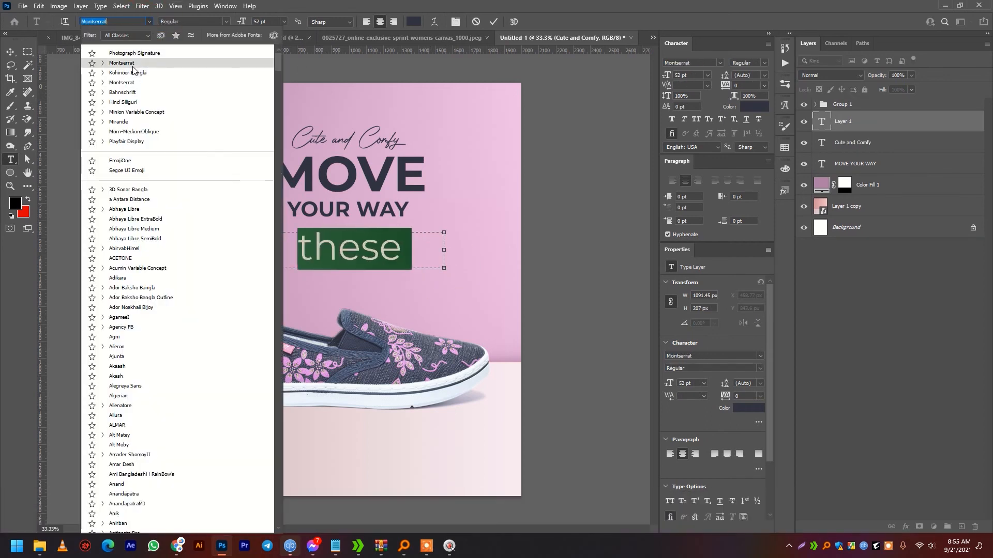
{"action": "left_click", "coordinate": [124, 67]}
{"action": "scroll", "coordinate": [262, 26], "scroll_direction": "down", "scroll_amount": 4}
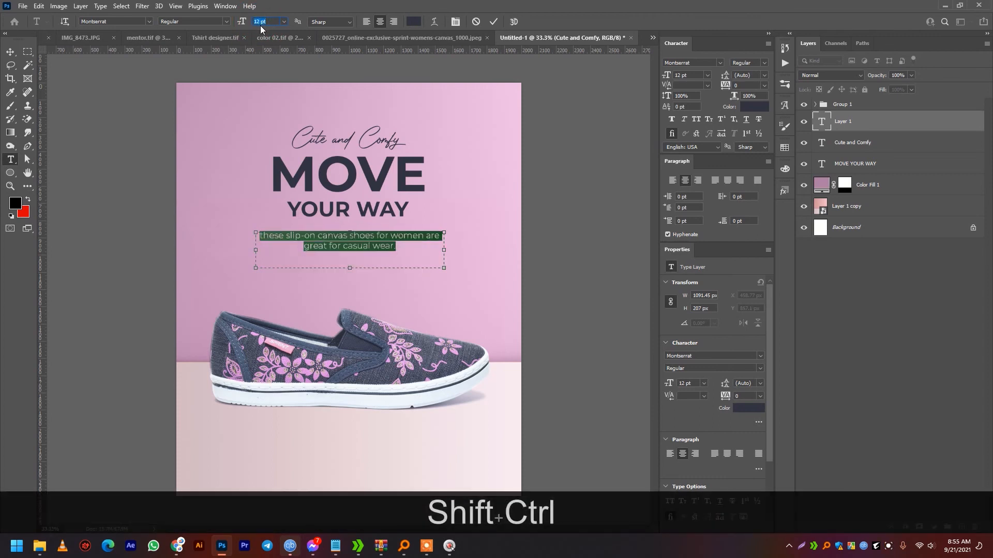
- Capitalize the sentence's first word as "These" and center the text block horizontally on the canvas
{"action": "left_click", "coordinate": [267, 242]}
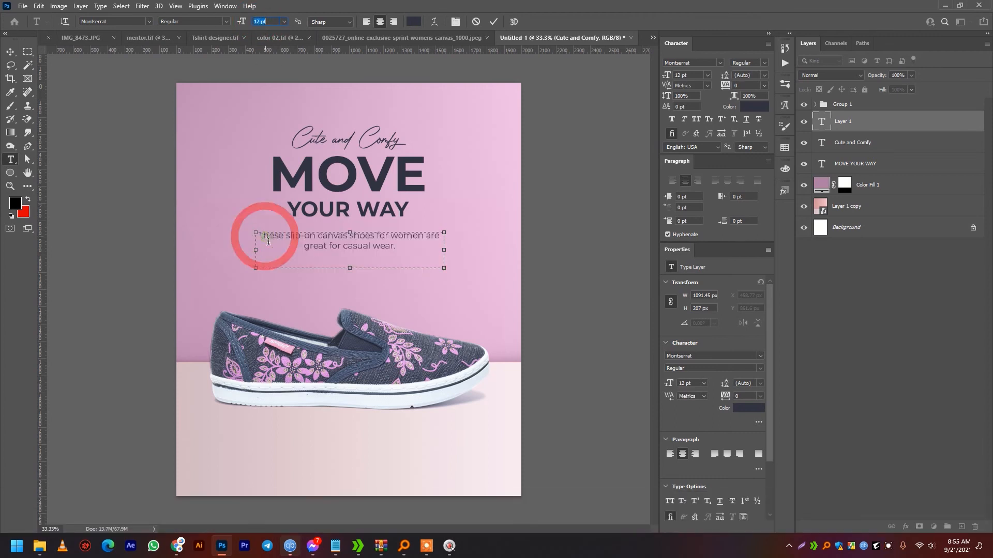
{"action": "type", "text": "T"}
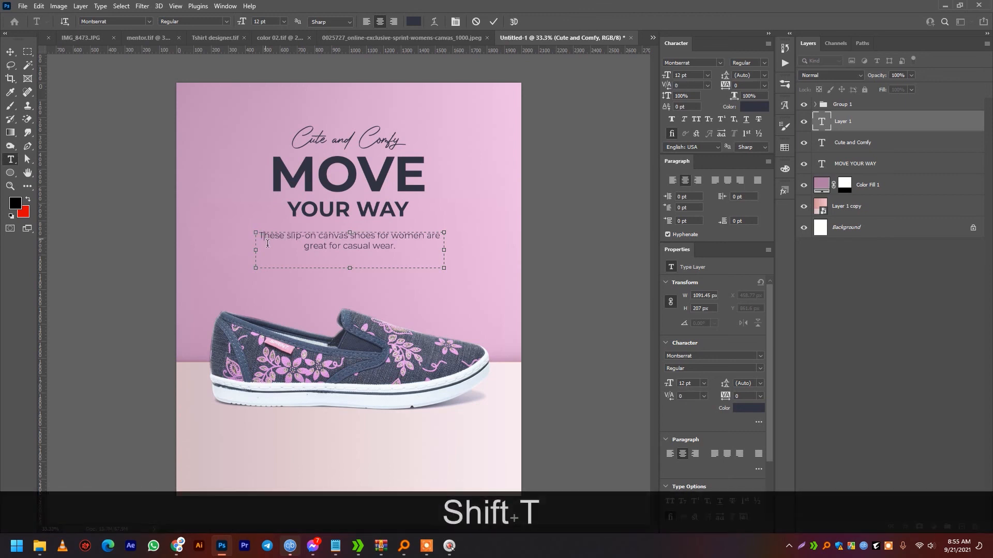
{"action": "left_click", "coordinate": [8, 49]}
{"action": "left_click", "coordinate": [235, 21]}
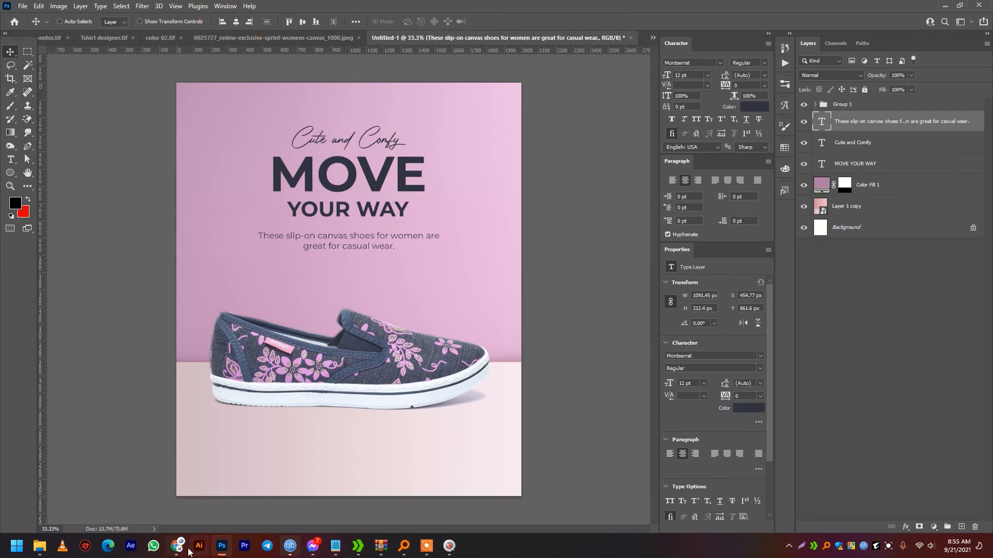
- Switch to Chrome and copy the domain "apex4u.com" from the Apex product page's address
{"action": "mouse_move", "coordinate": [178, 546]}
{"action": "left_click", "coordinate": [134, 492]}
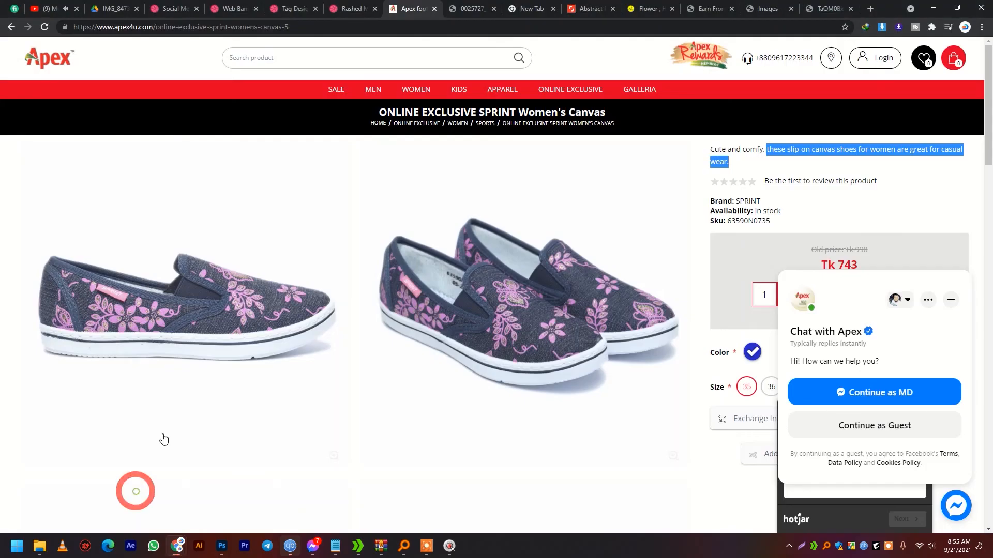
{"action": "left_click", "coordinate": [136, 32]}
{"action": "left_click", "coordinate": [120, 30]}
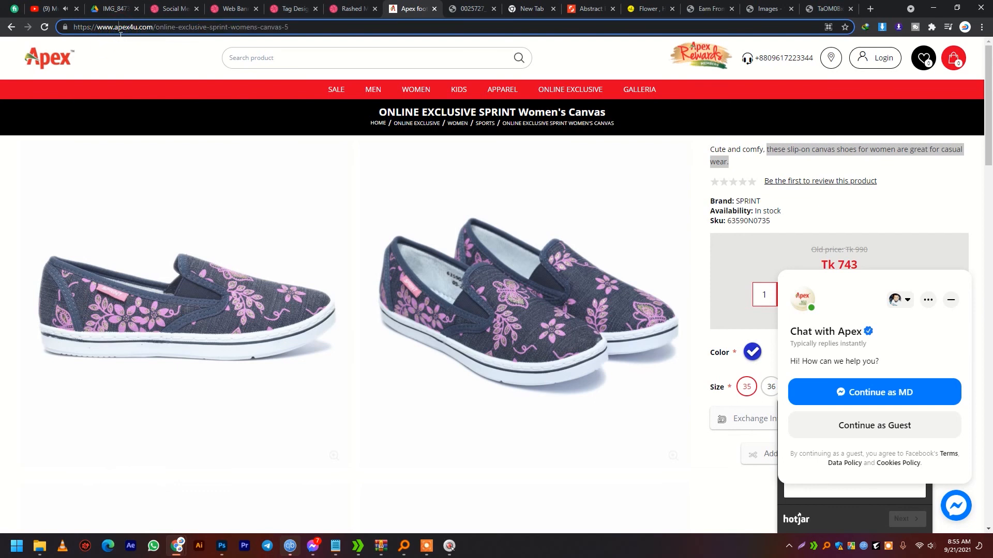
{"action": "left_click_drag", "start_coordinate": [138, 34], "coordinate": [153, 30]}
{"action": "key", "text": "ctrl+c"}
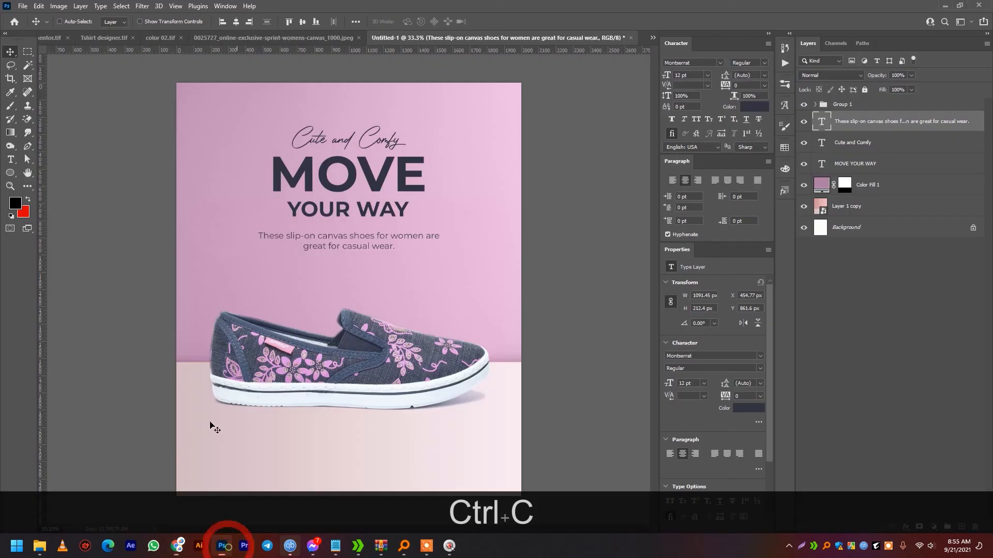
- Back in Photoshop, add the text "SHOP NOW apex4u.com" below the shoe near the canvas's lower edge, pasting in the domain
{"action": "left_click", "coordinate": [222, 546]}
{"action": "left_click", "coordinate": [10, 160]}
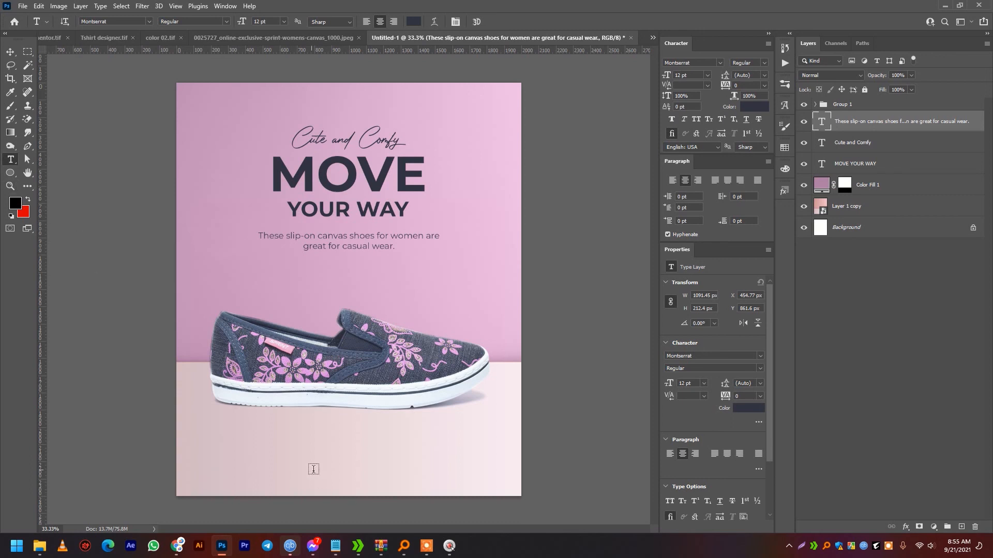
{"action": "left_click", "coordinate": [275, 475]}
{"action": "type", "text": "SHOP "}
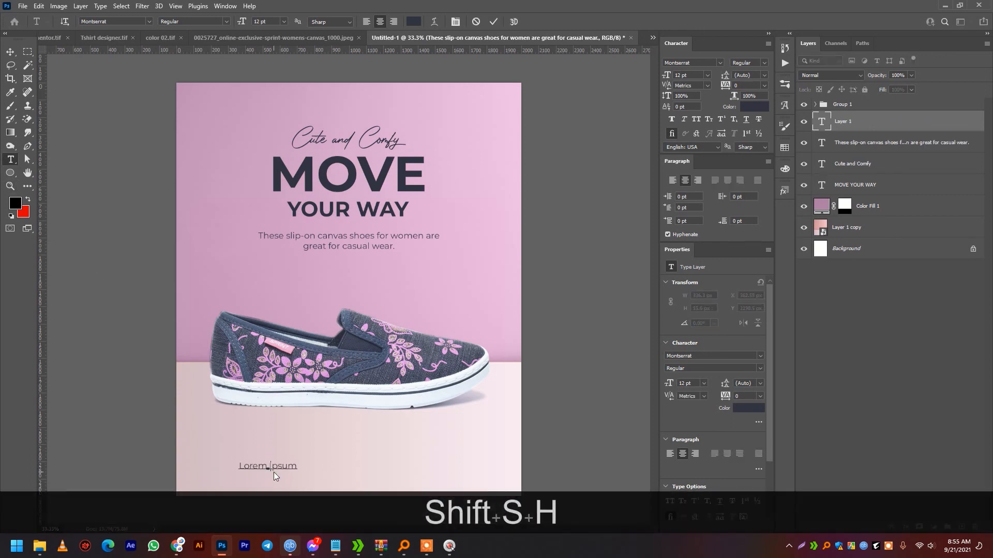
{"action": "type", "text": "NOW"}
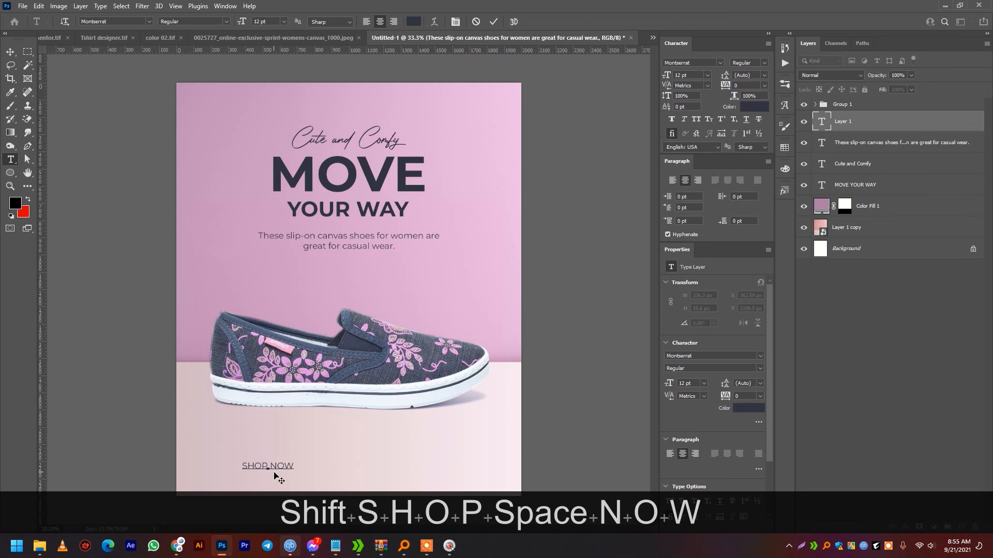
{"action": "key", "text": "ctrl+v"}
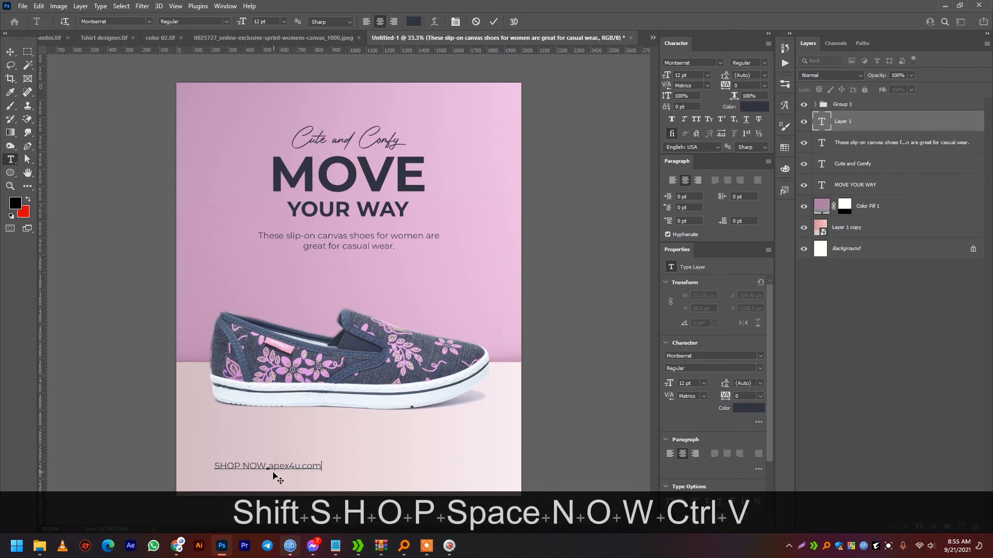
{"action": "left_click_drag", "start_coordinate": [267, 468], "coordinate": [186, 455]}
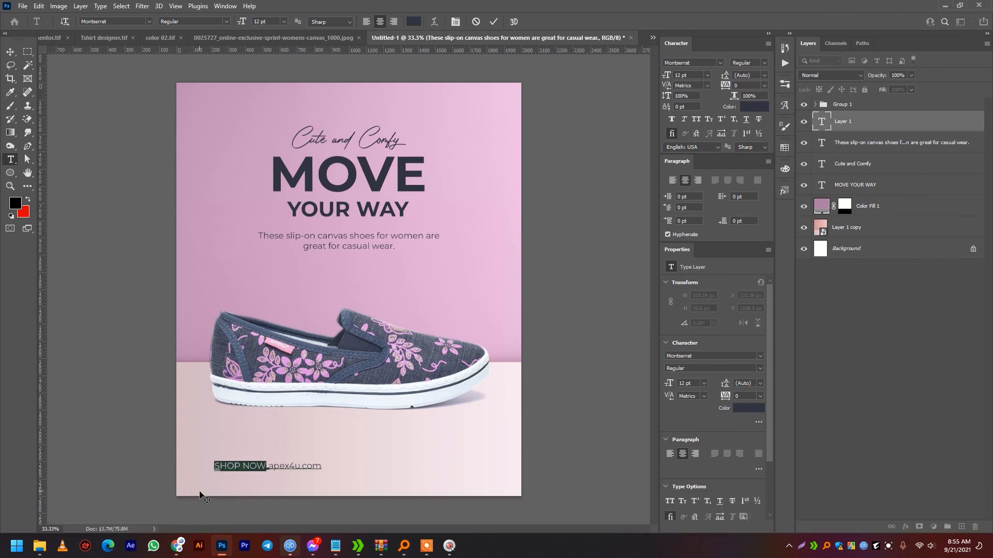
{"action": "key", "text": "BackSpace"}
{"action": "type", "text": "www."}
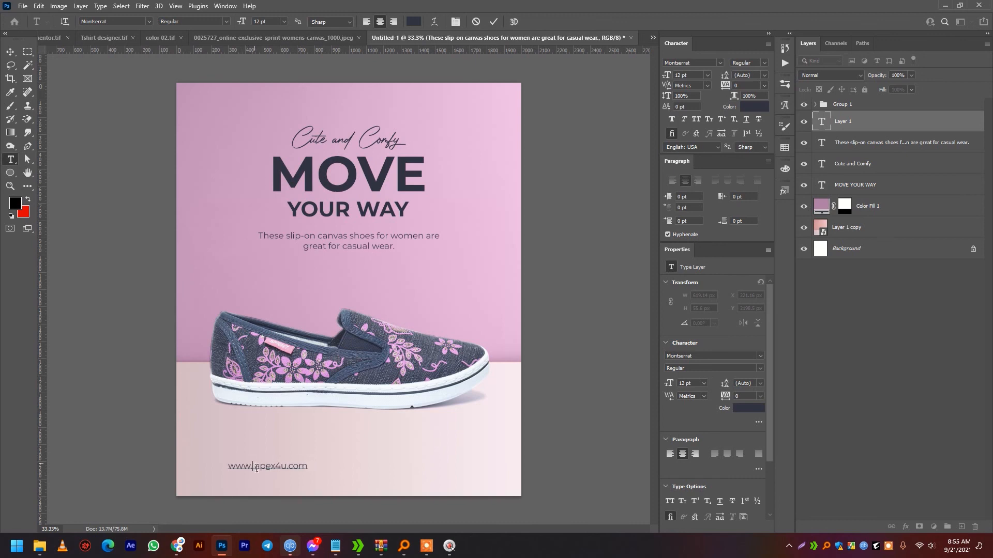
{"action": "key", "text": "BackSpace"}
- Set the tracking of the whole web address text to 120 and commit the text
{"action": "key", "text": "ctrl+a"}
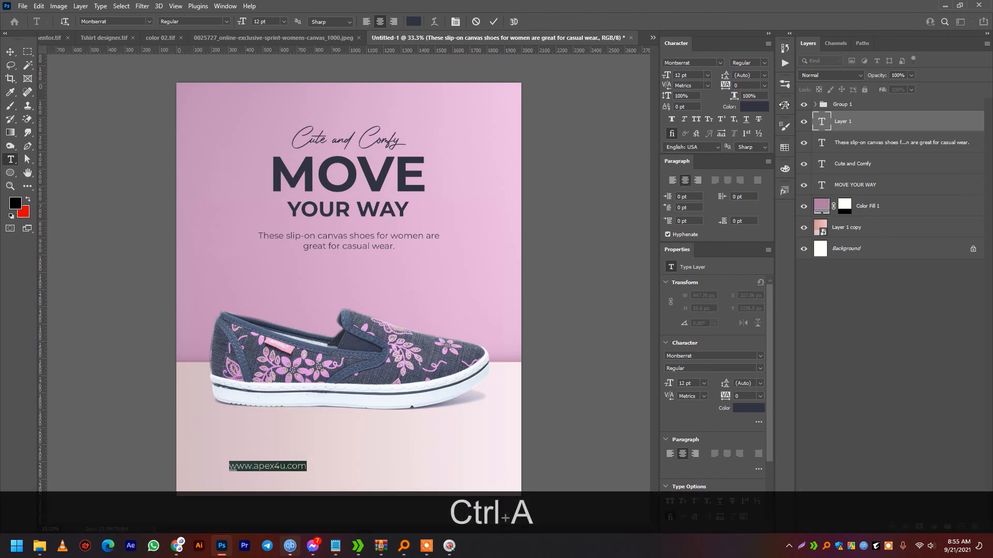
{"action": "left_click", "coordinate": [753, 84]}
{"action": "type", "text": "120"}
{"action": "key", "text": "Return"}
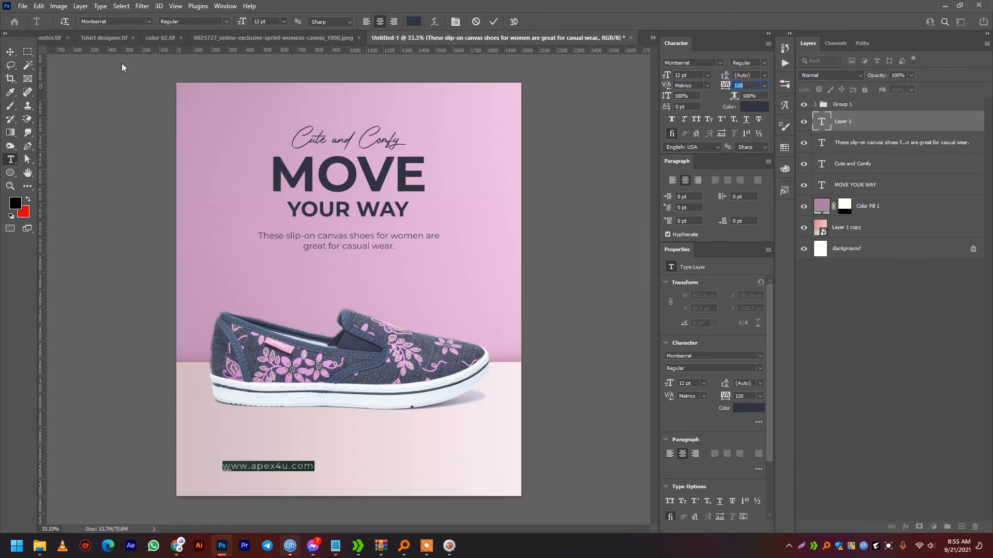
{"action": "left_click", "coordinate": [10, 52]}
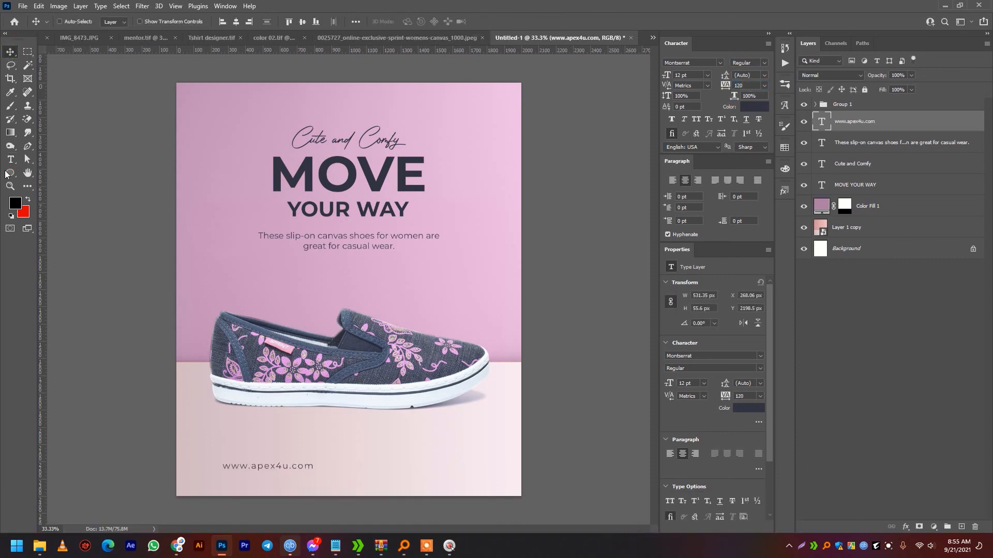
- Draw a thin black rectangle, about 1254 × 3 px, from the web address past the canvas's right edge and move it down level with the text's middle
{"action": "left_click", "coordinate": [9, 173]}
{"action": "left_click_drag", "start_coordinate": [326, 468], "coordinate": [538, 465]}
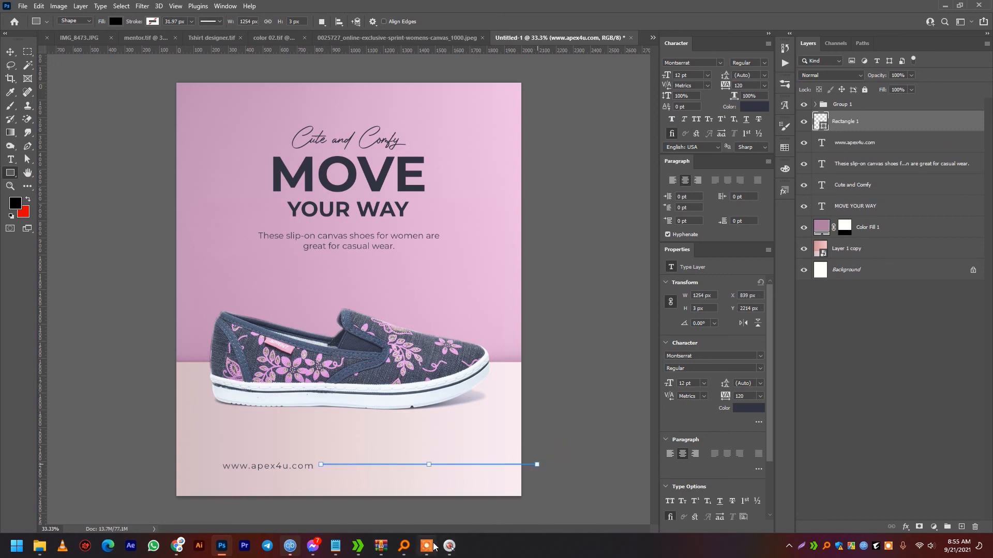
{"action": "mouse_move", "coordinate": [646, 535]}
{"action": "key", "text": "v"}
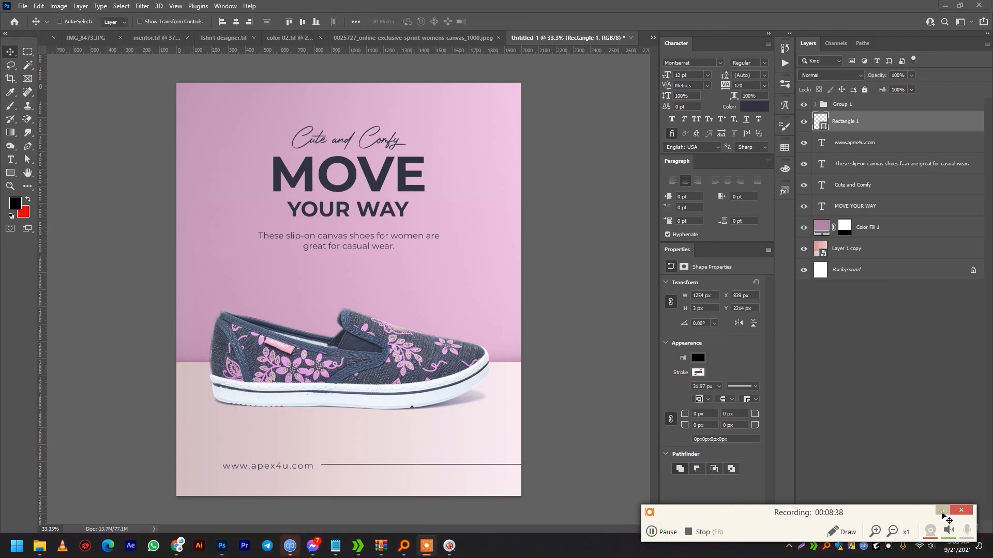
{"action": "scroll", "coordinate": [350, 511], "scroll_direction": "up", "scroll_amount": 3}
{"action": "left_click_drag", "start_coordinate": [319, 401], "coordinate": [317, 407]}
{"action": "scroll", "coordinate": [317, 410], "scroll_direction": "down", "scroll_amount": 3}
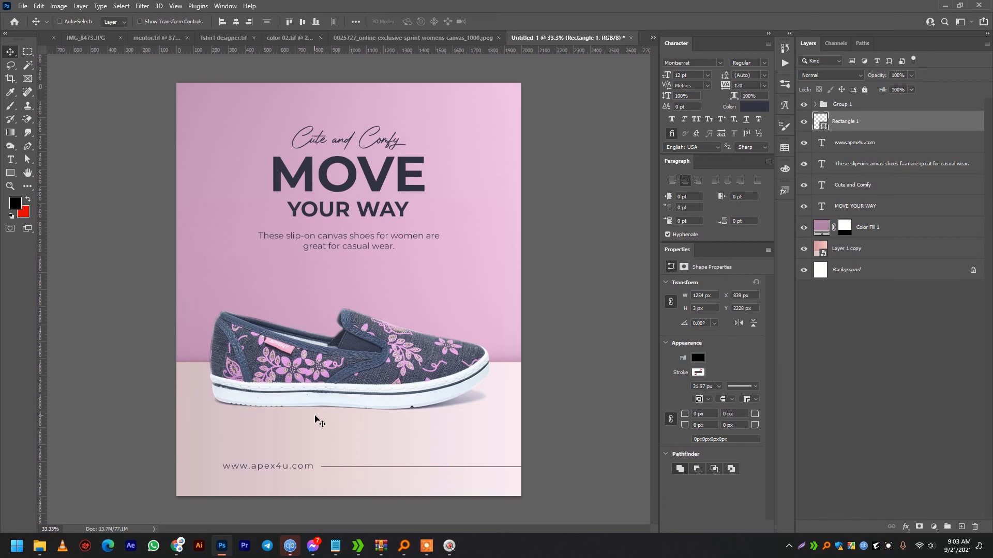
{"action": "key", "text": "ctrl"}
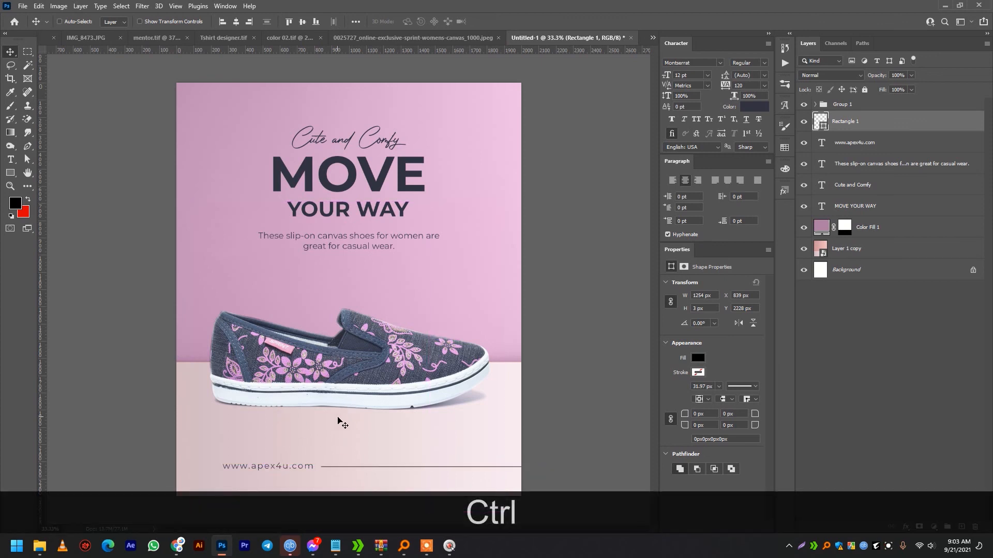